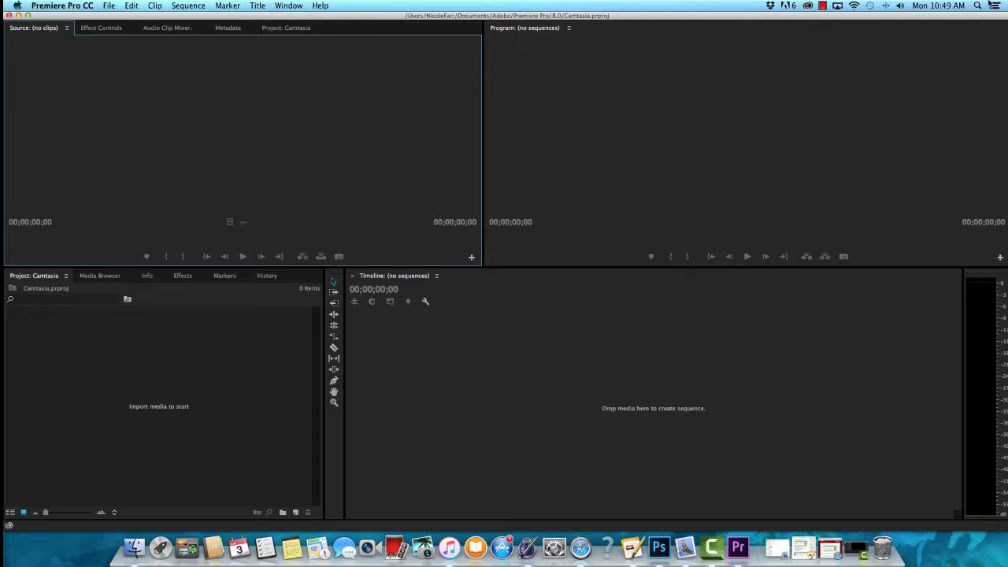
Step: Search the computer for "premie" and launch Adobe Premiere Pro CC 2015
{"action": "left_click", "coordinate": [977, 6]}
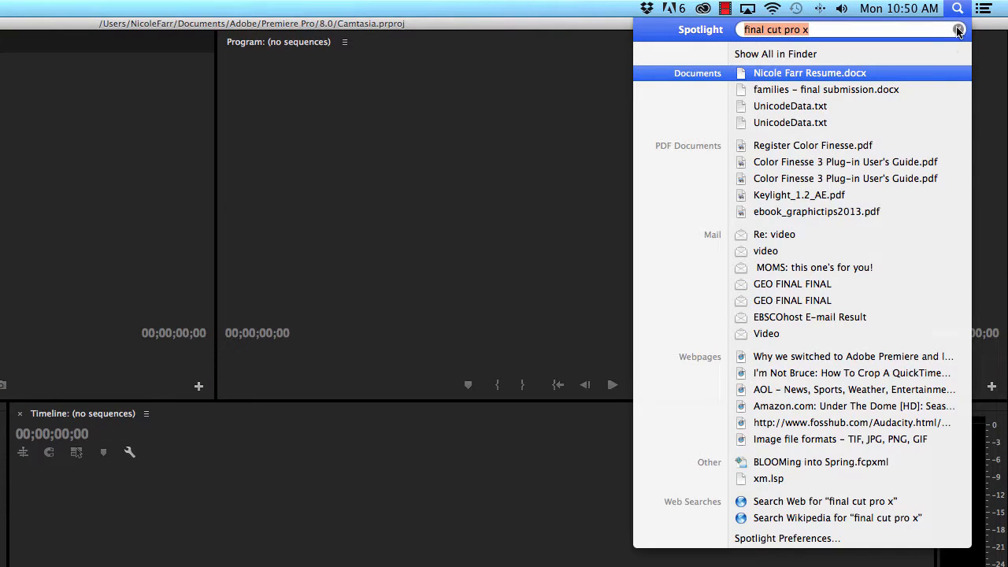
{"action": "left_click", "coordinate": [957, 30]}
{"action": "type", "text": "premie"}
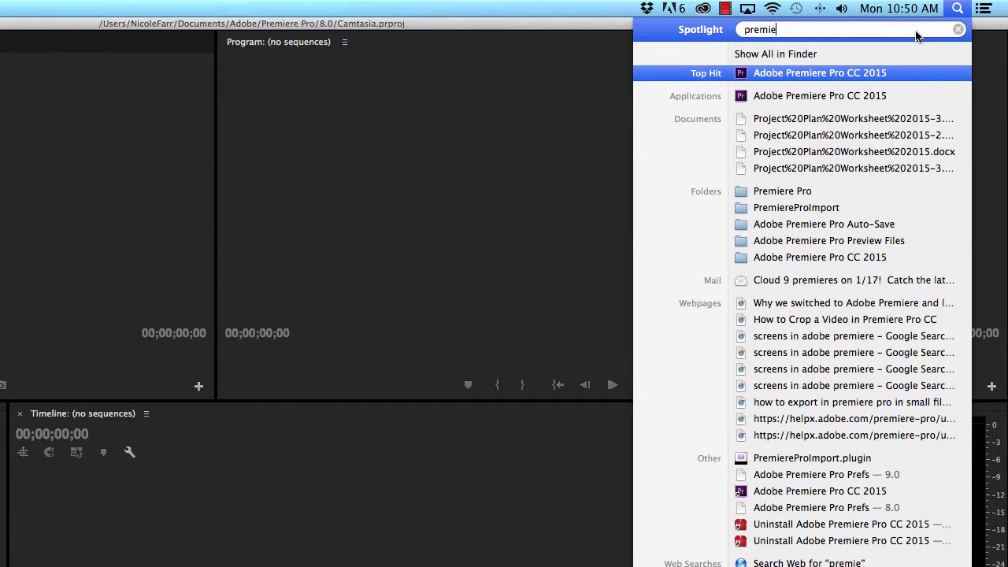
{"action": "left_click", "coordinate": [835, 73]}
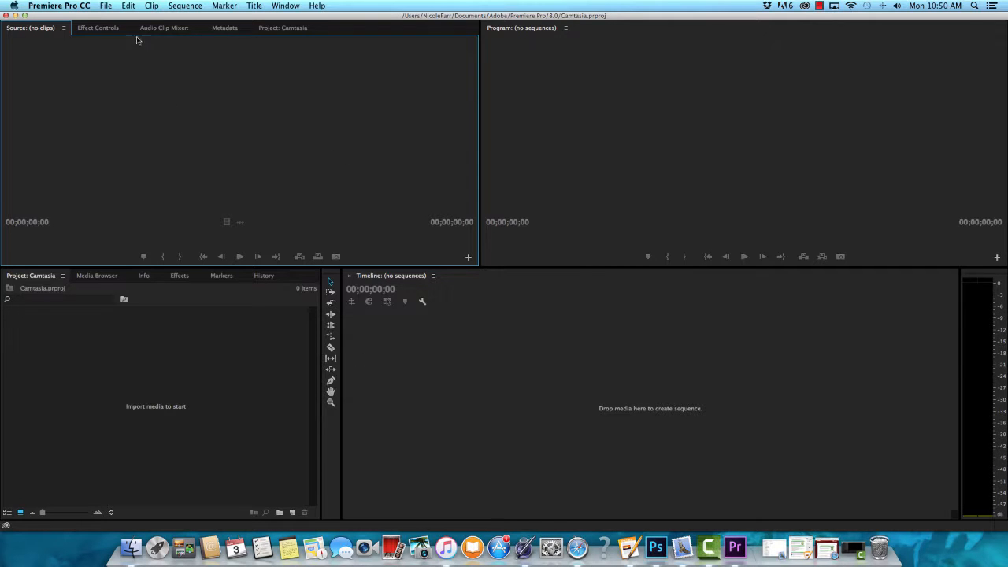
Step: Start a new project and name it with the creator's full name followed by "+ Camtasia"
{"action": "left_click", "coordinate": [105, 6]}
{"action": "left_click", "coordinate": [104, 6]}
{"action": "left_click", "coordinate": [104, 6]}
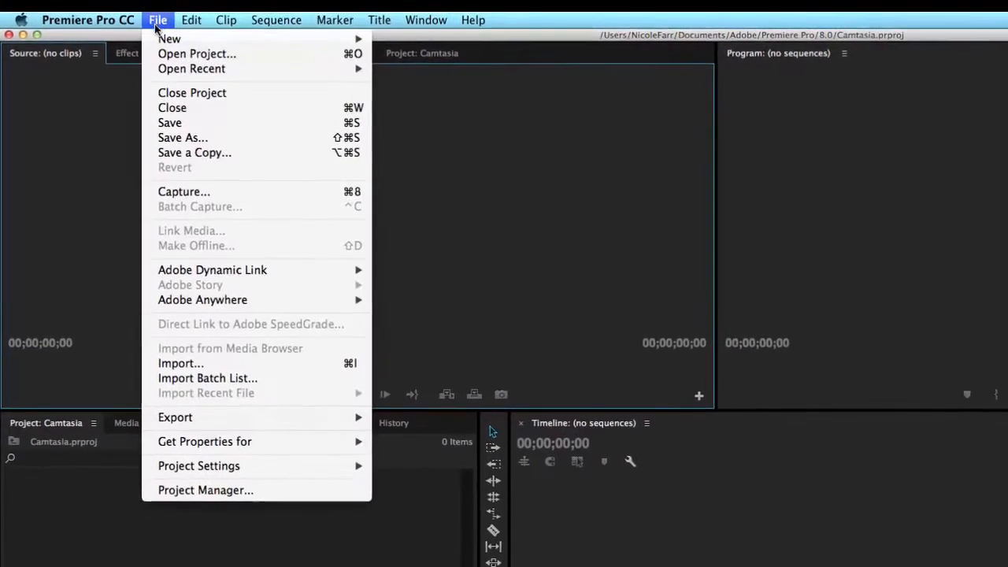
{"action": "mouse_move", "coordinate": [109, 21]}
{"action": "left_click", "coordinate": [482, 45]}
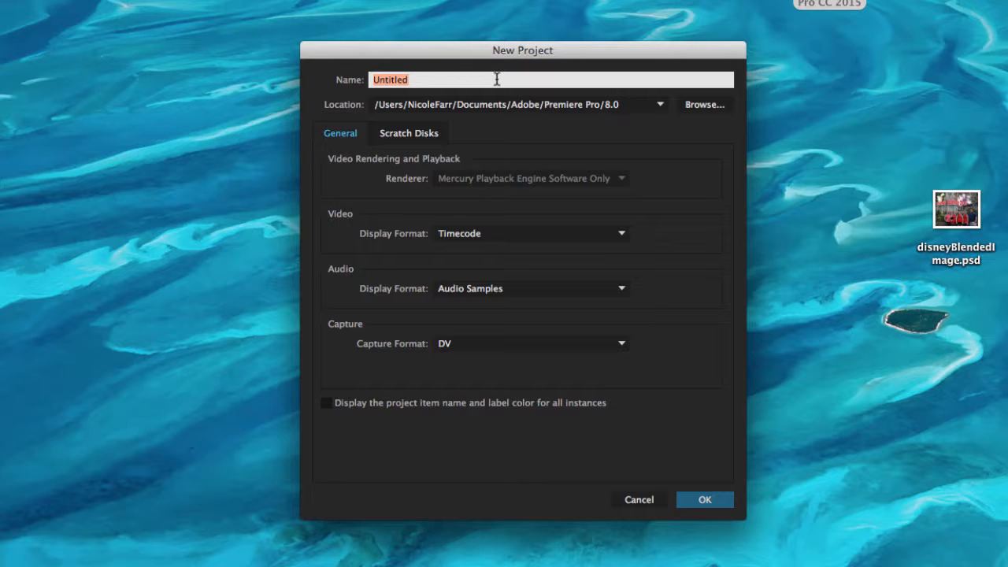
{"action": "type", "text": "Nicole Farr + Camtasia"}
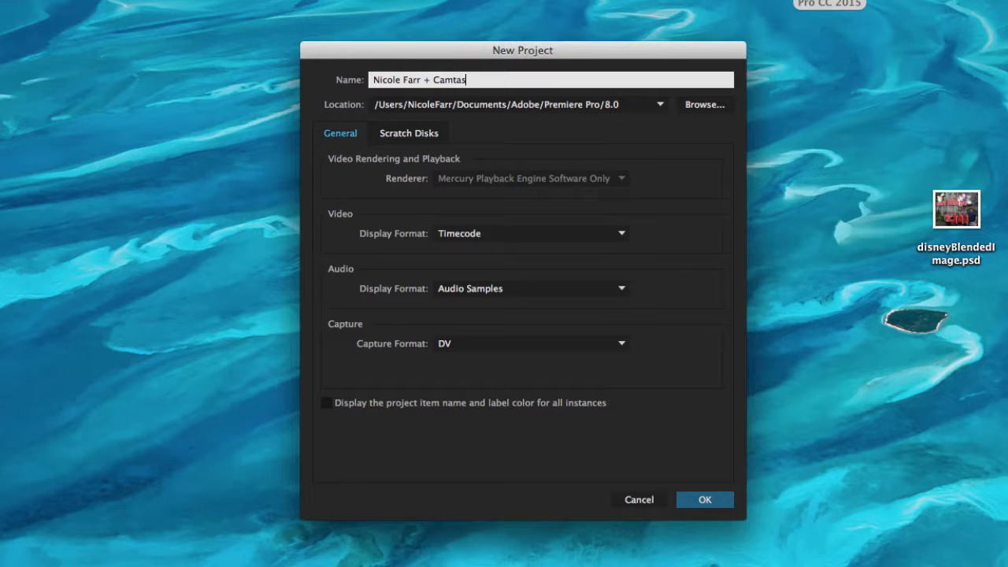
Step: Set the Captured Video scratch disk to the CAT VIDEO folder on the Desktop
{"action": "left_click", "coordinate": [419, 134]}
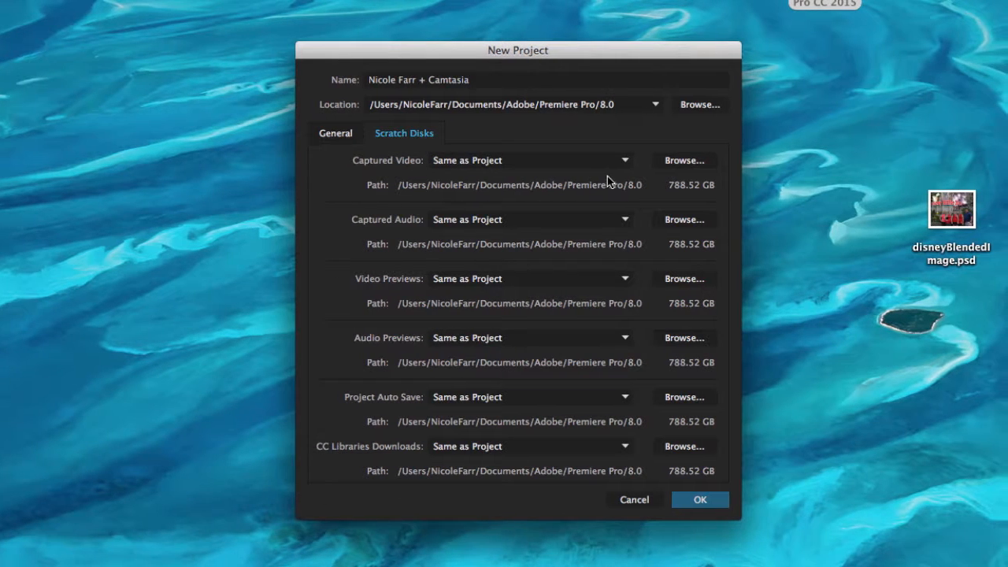
{"action": "left_click", "coordinate": [683, 162]}
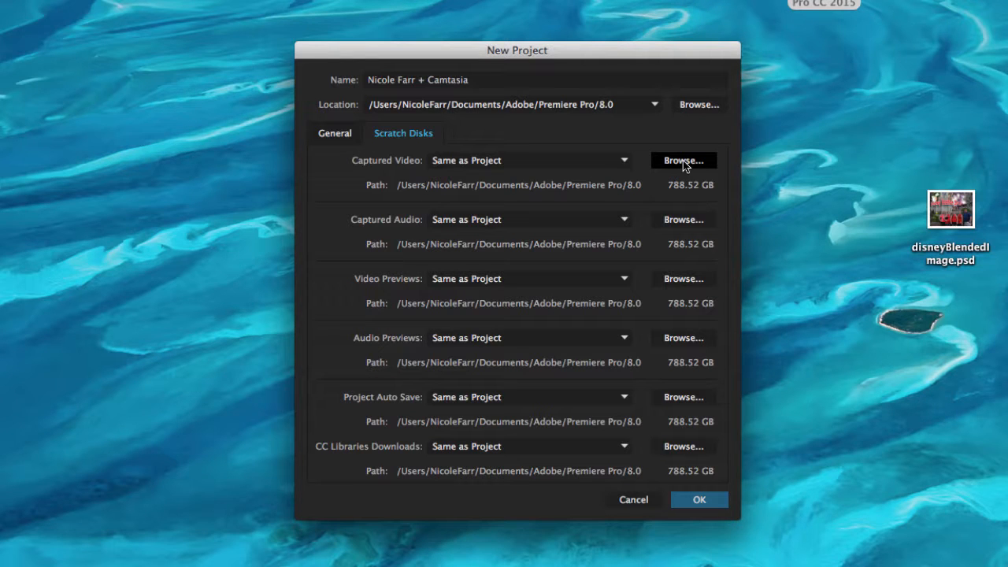
{"action": "left_click", "coordinate": [701, 161]}
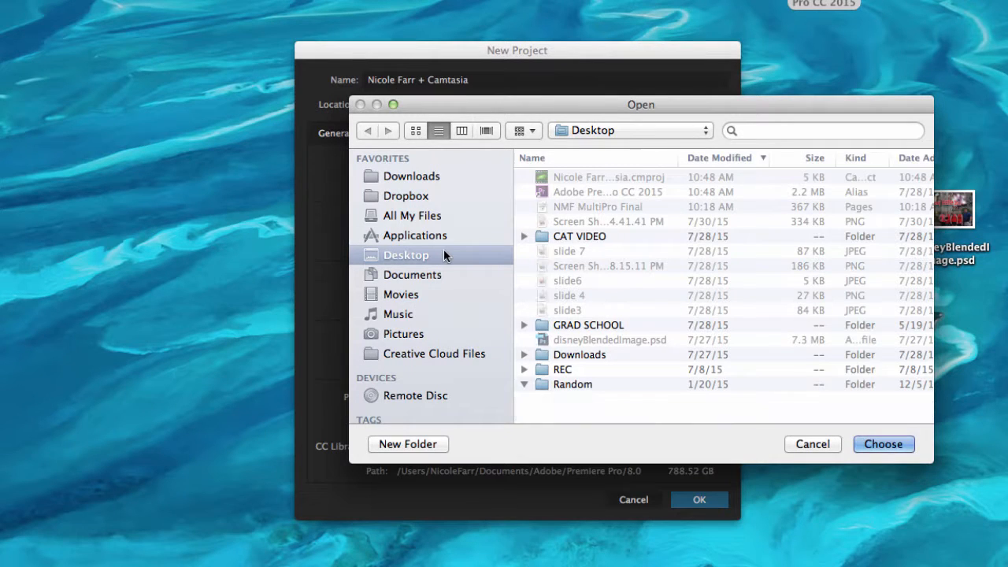
{"action": "left_click", "coordinate": [574, 235]}
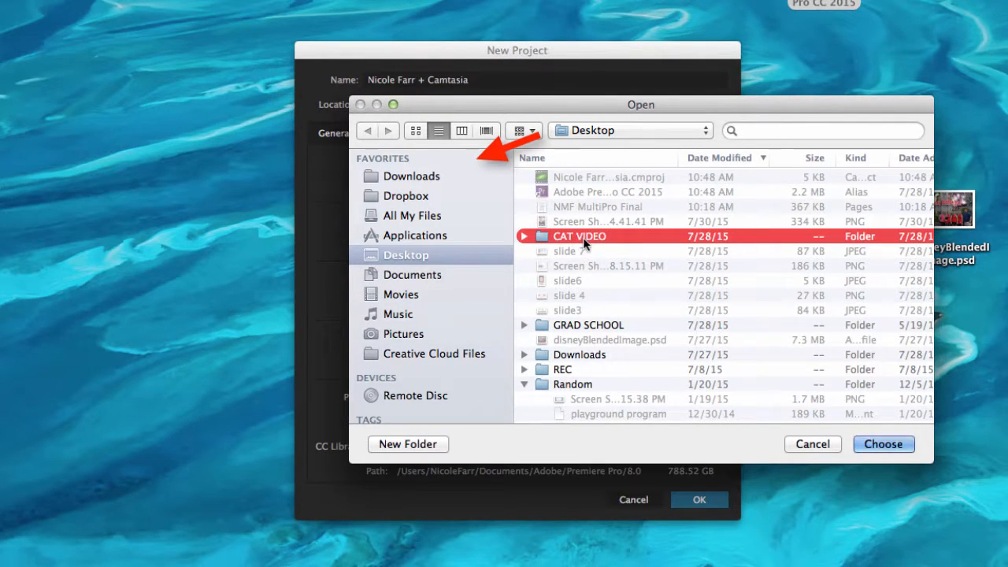
{"action": "left_click", "coordinate": [882, 444]}
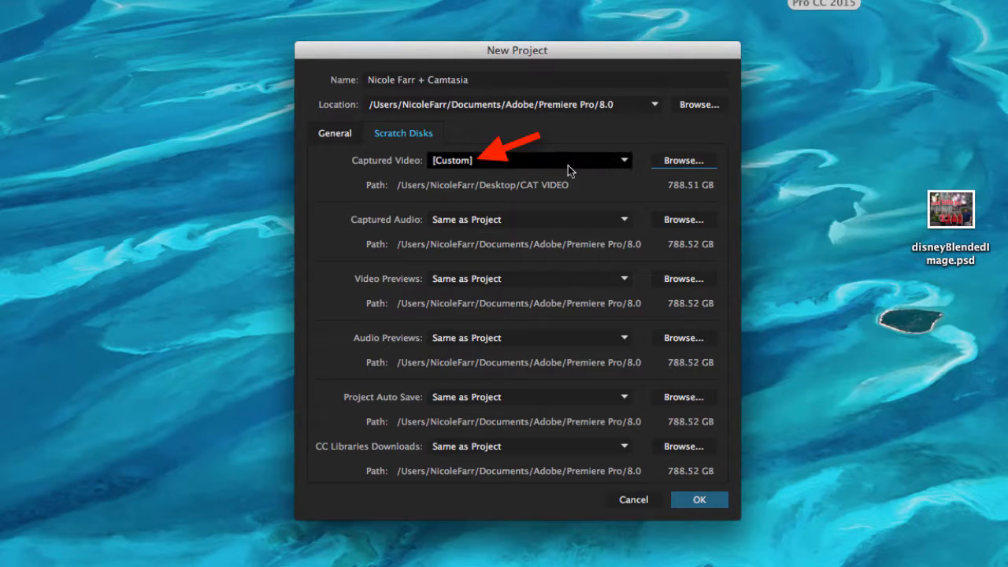
Step: Set the Captured Audio, Video Previews, Audio Previews, Project Auto Save and CC Libraries Downloads scratch disks to [Custom], and create the project
{"action": "left_click", "coordinate": [581, 222]}
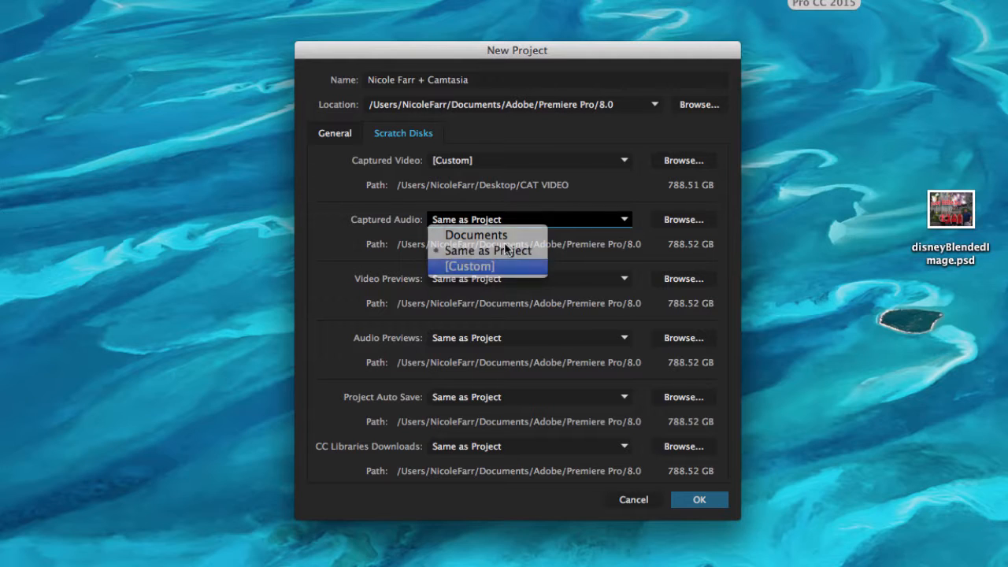
{"action": "left_click", "coordinate": [511, 266]}
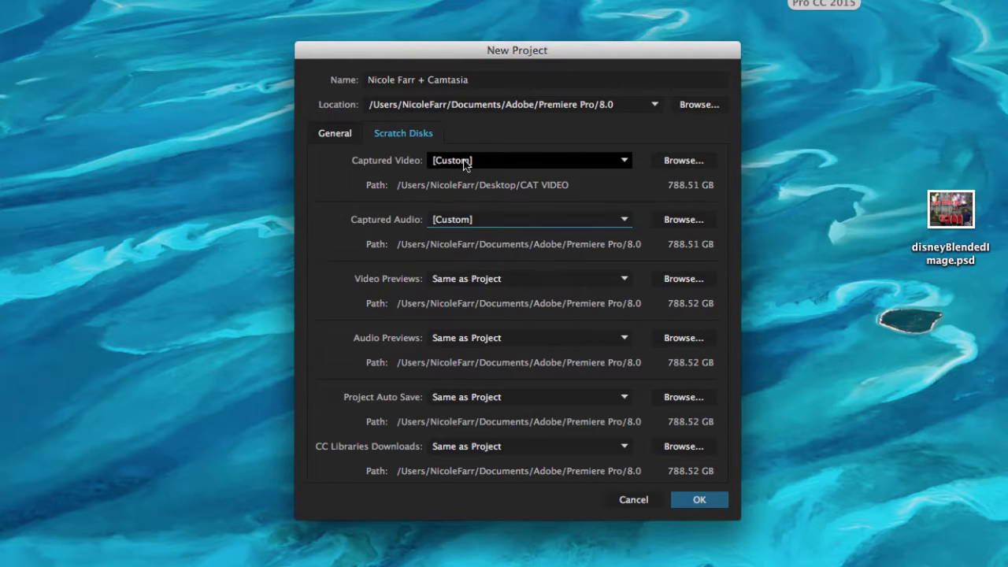
{"action": "left_click", "coordinate": [520, 281]}
{"action": "left_click", "coordinate": [491, 329]}
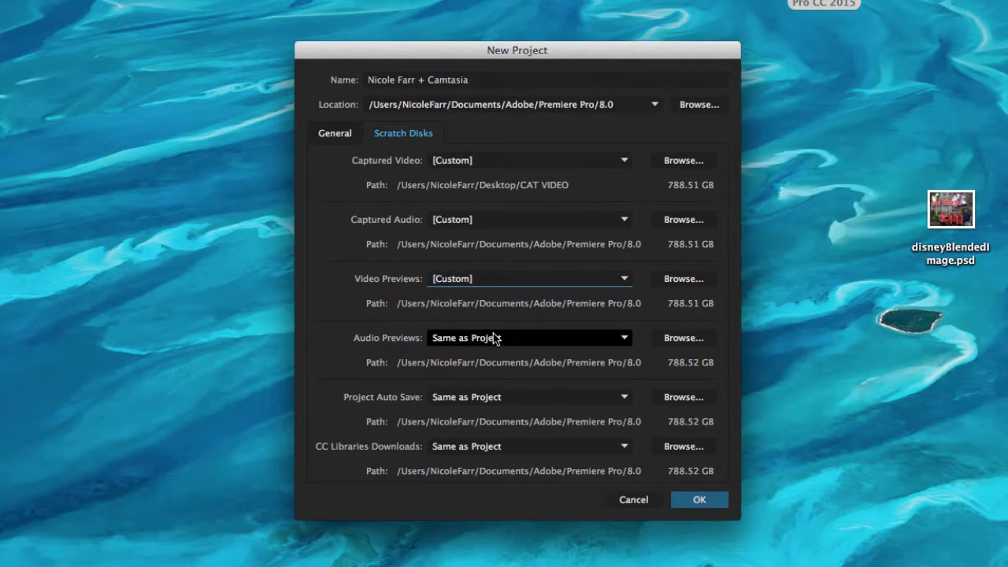
{"action": "left_click", "coordinate": [495, 338]}
{"action": "left_click", "coordinate": [492, 384]}
{"action": "left_click", "coordinate": [498, 399]}
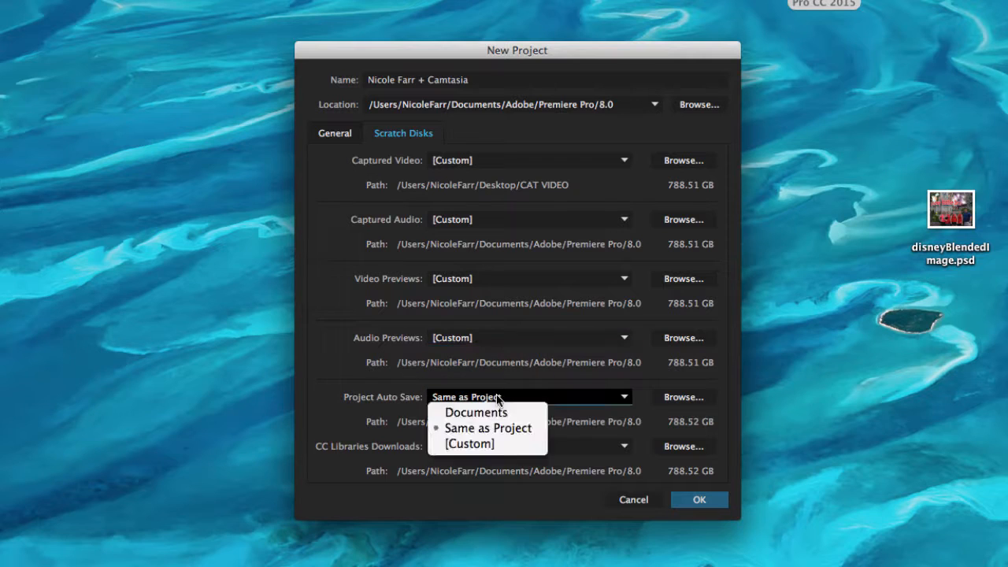
{"action": "left_click", "coordinate": [473, 443]}
{"action": "left_click", "coordinate": [492, 447]}
{"action": "left_click", "coordinate": [480, 494]}
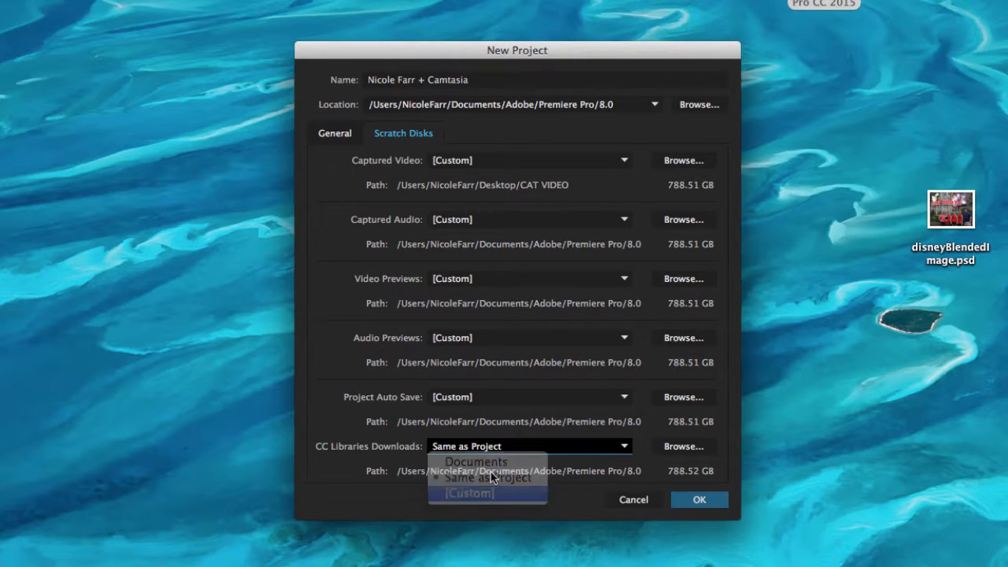
{"action": "left_click", "coordinate": [701, 501]}
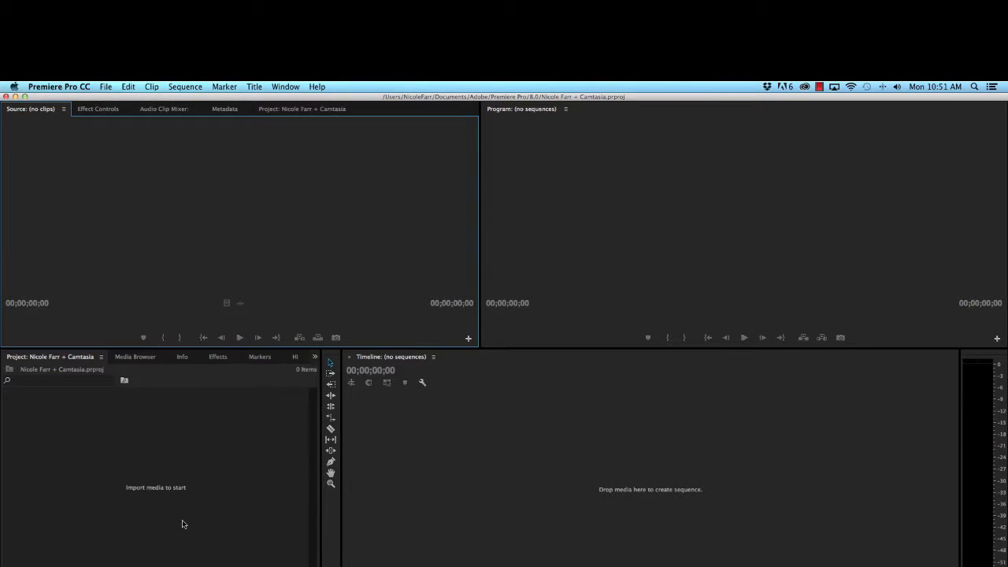
Step: Import the CAT VIDEO folder from the Desktop and open its bin, placing the bin window over the Project panel
{"action": "double_click", "coordinate": [174, 455]}
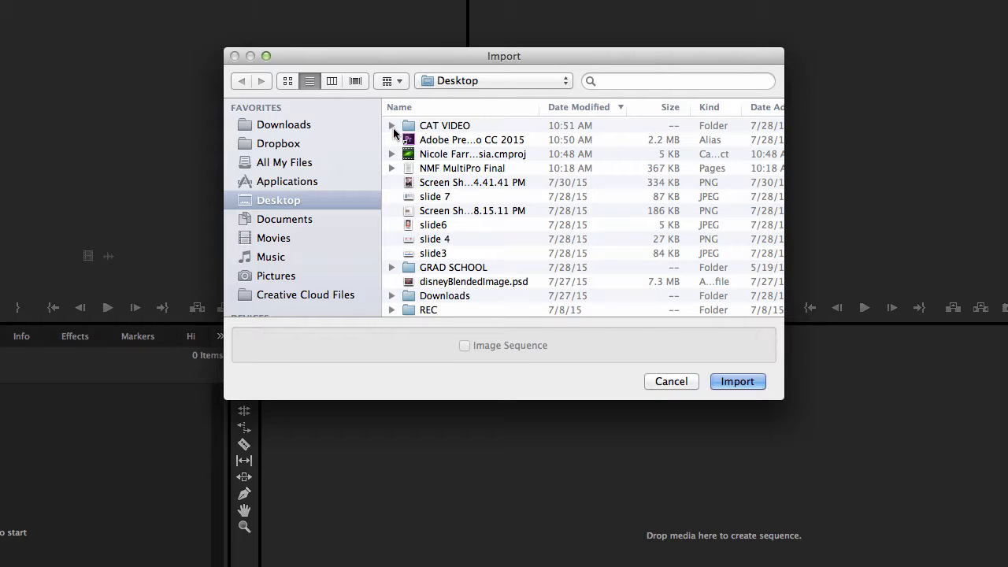
{"action": "left_click", "coordinate": [437, 126]}
{"action": "left_click", "coordinate": [391, 125]}
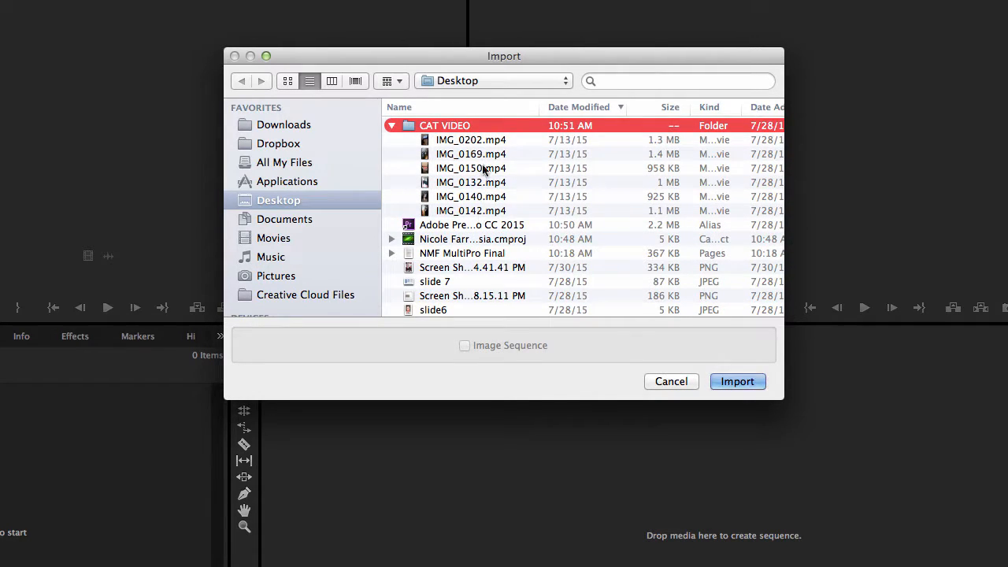
{"action": "left_click", "coordinate": [392, 126]}
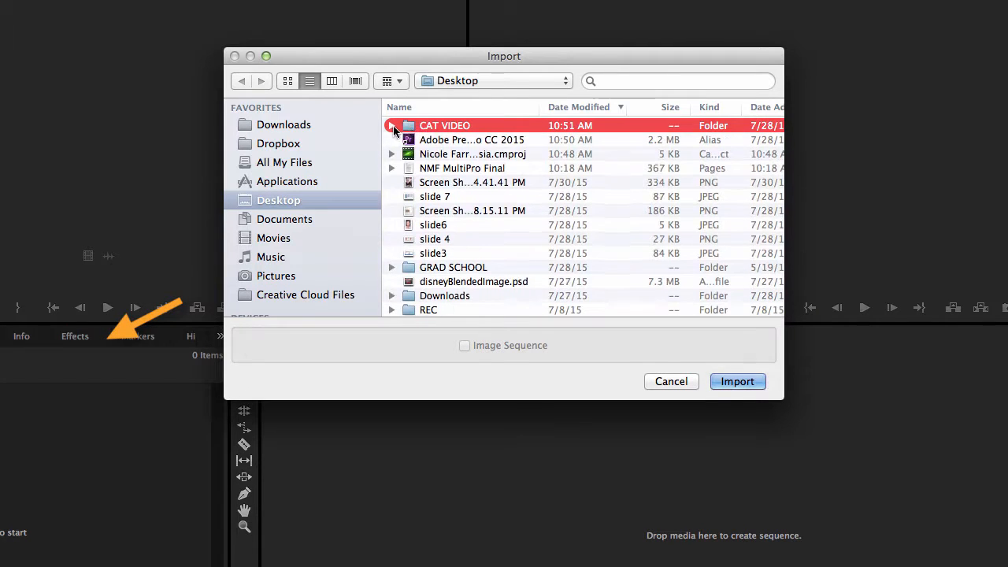
{"action": "left_click", "coordinate": [738, 382]}
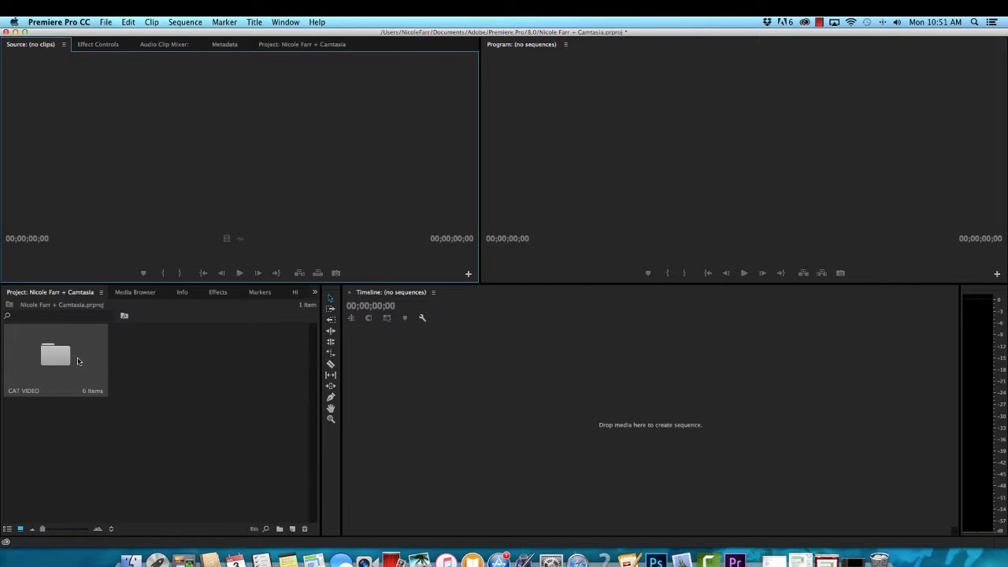
{"action": "double_click", "coordinate": [56, 356]}
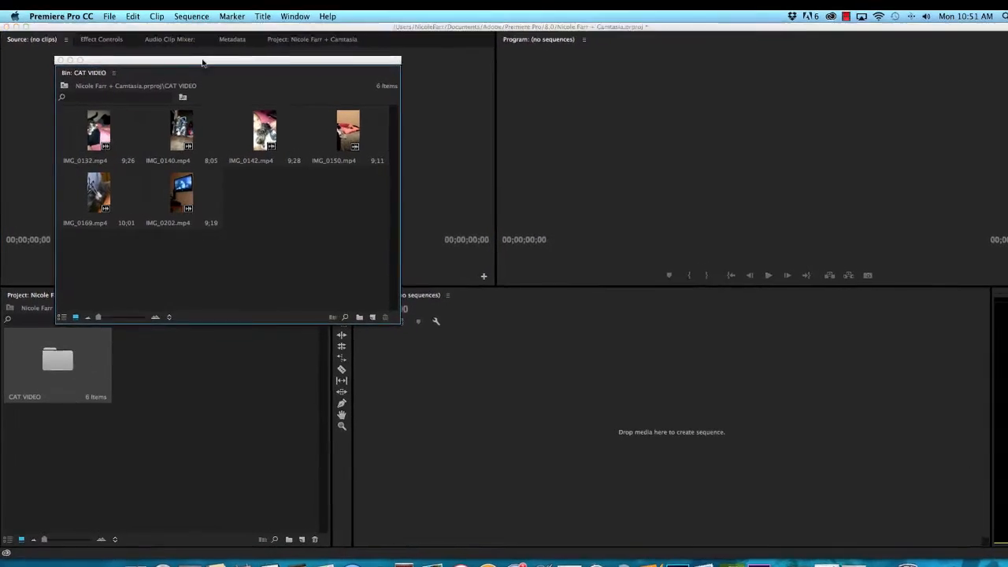
{"action": "left_click_drag", "start_coordinate": [201, 78], "coordinate": [168, 307]}
Step: Preview the clips IMG_0132.mp4 and IMG_0142.mp4 in the Source monitor
{"action": "left_click", "coordinate": [65, 380]}
{"action": "double_click", "coordinate": [67, 387]}
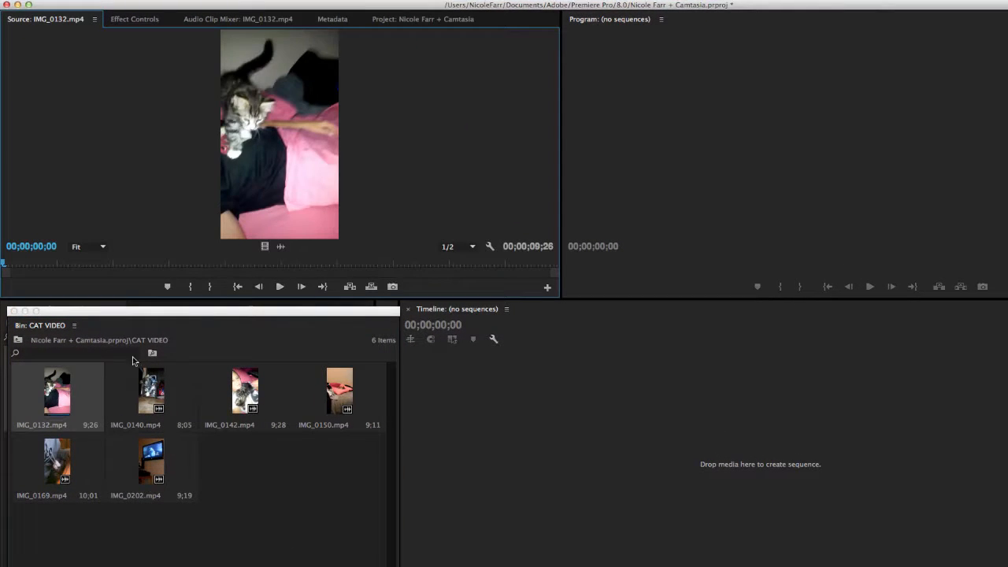
{"action": "left_click", "coordinate": [280, 287]}
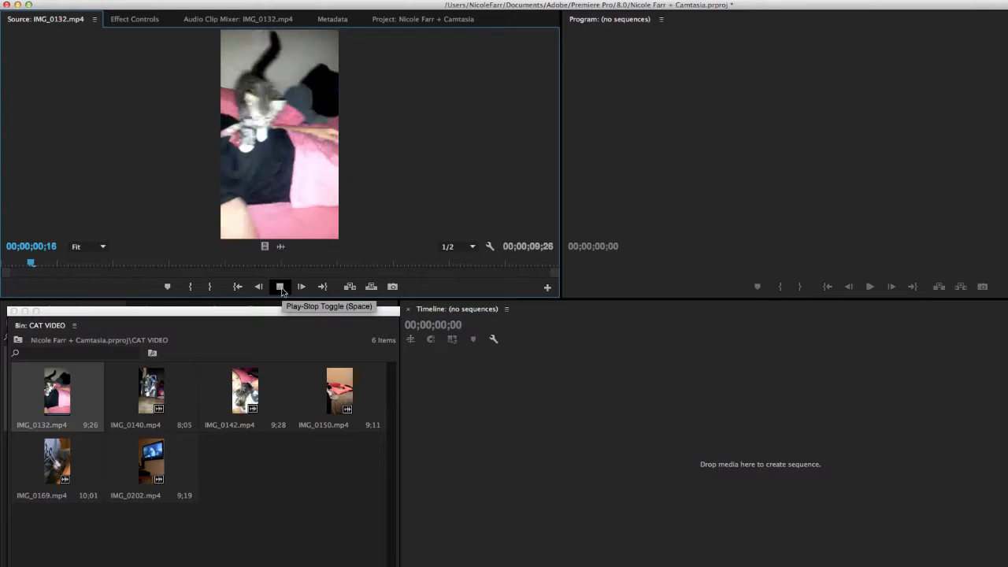
{"action": "left_click", "coordinate": [280, 287]}
{"action": "left_click", "coordinate": [237, 387]}
{"action": "double_click", "coordinate": [237, 388]}
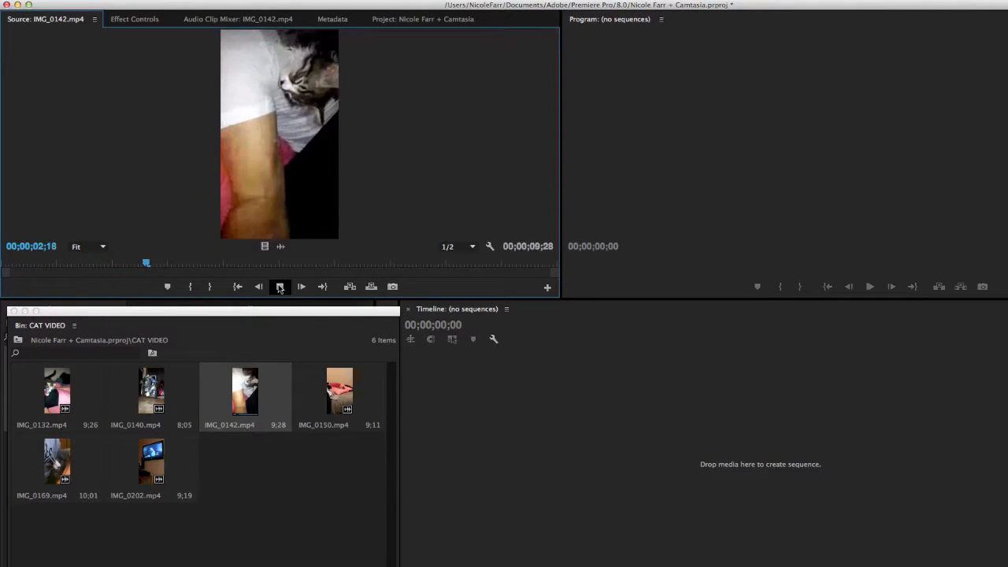
{"action": "left_click", "coordinate": [279, 287]}
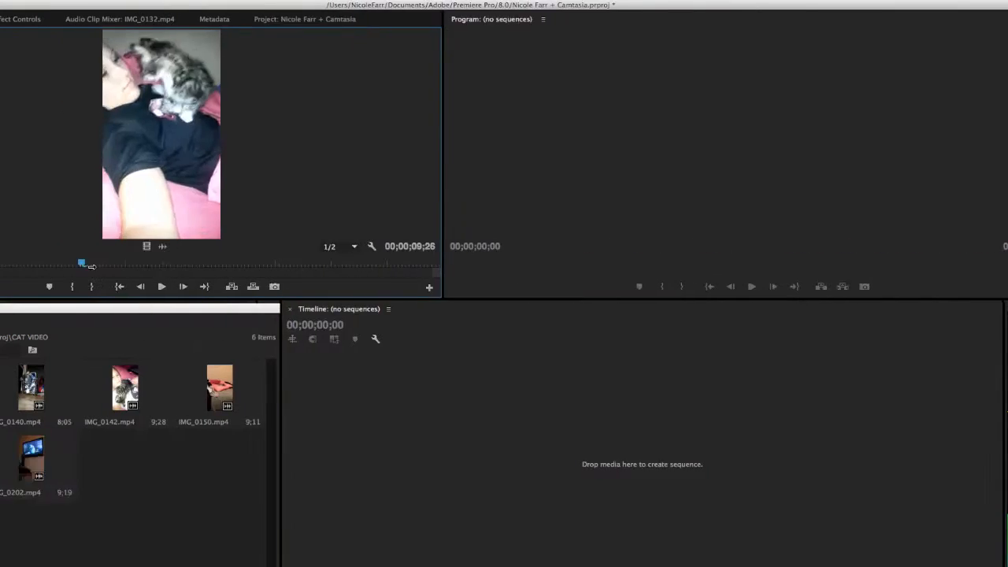
Step: Mark an In point at 00;00;01;10 on the source clip IMG_0132.mp4
{"action": "left_click_drag", "start_coordinate": [367, 263], "coordinate": [3, 285]}
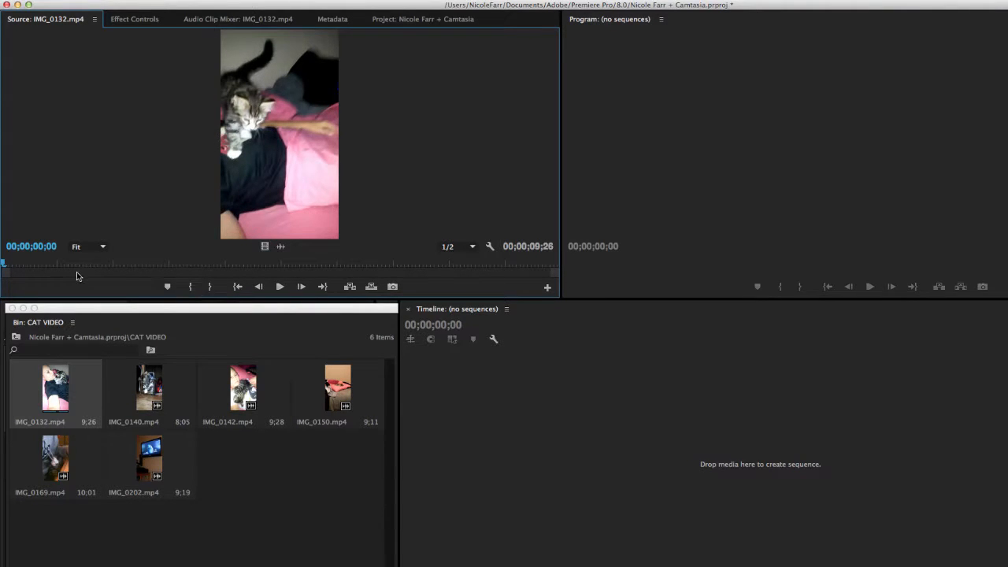
{"action": "left_click_drag", "start_coordinate": [3, 268], "coordinate": [75, 269]}
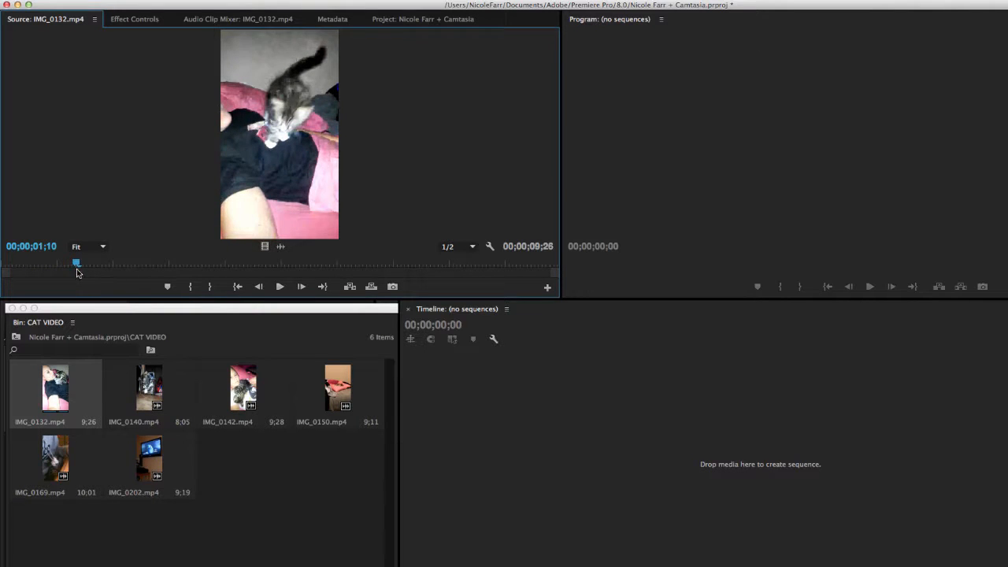
{"action": "left_click", "coordinate": [191, 287]}
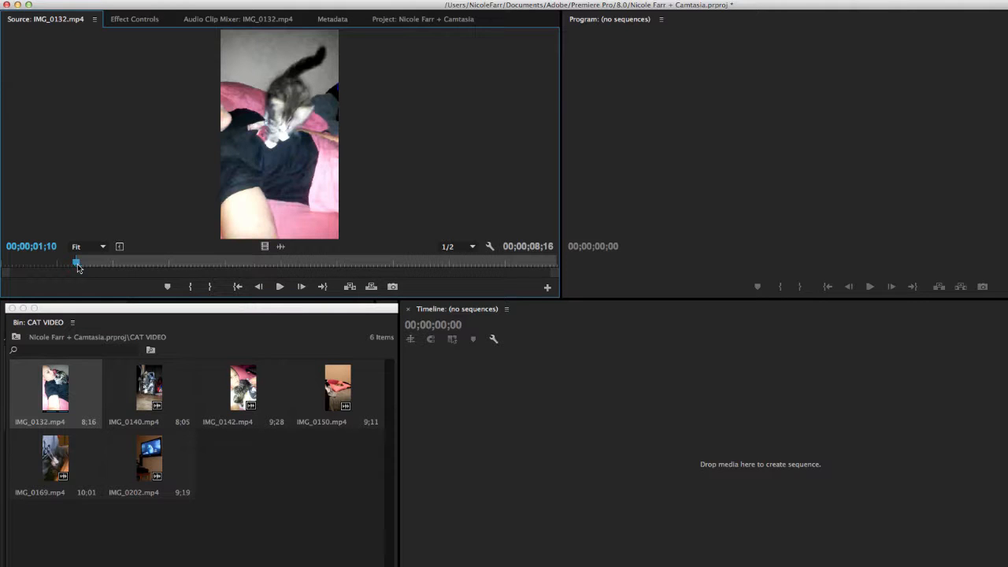
Step: Mark the Out point of IMG_0132.mp4 at 00;00;06;24 and place the marked portion in the empty timeline as a new sequence
{"action": "left_click_drag", "start_coordinate": [77, 268], "coordinate": [385, 270]}
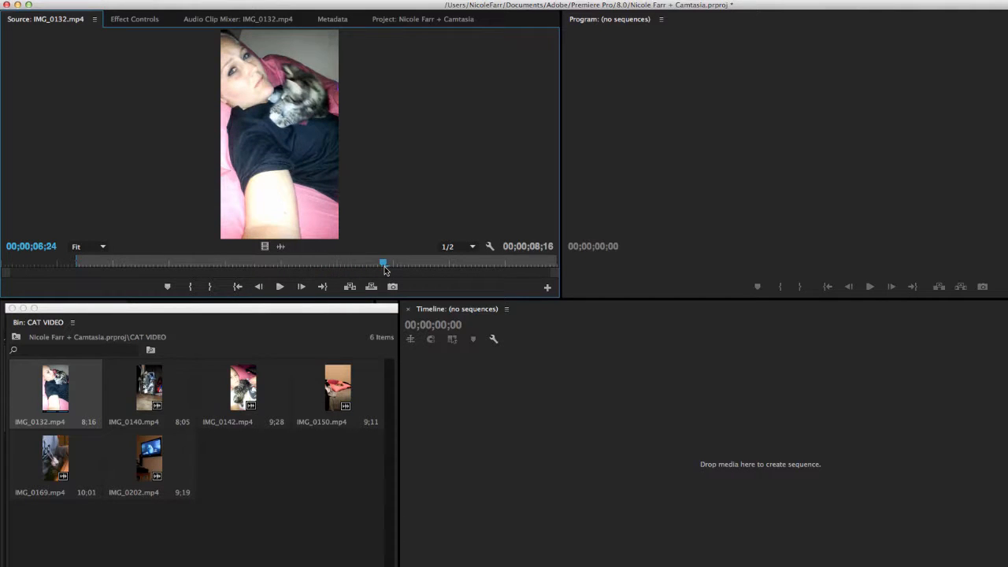
{"action": "left_click", "coordinate": [213, 287]}
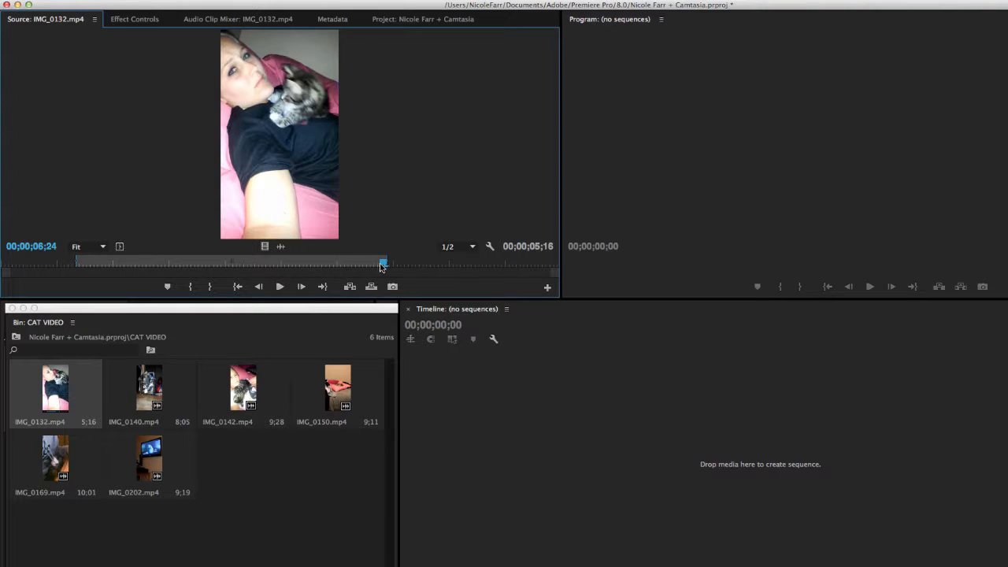
{"action": "left_click_drag", "start_coordinate": [379, 263], "coordinate": [359, 268]}
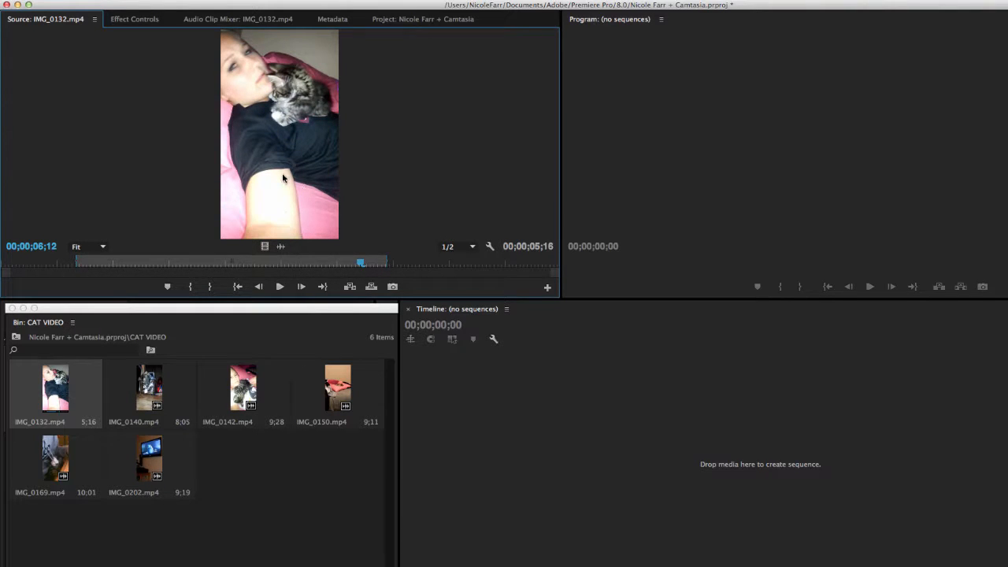
{"action": "left_click_drag", "start_coordinate": [283, 176], "coordinate": [549, 476]}
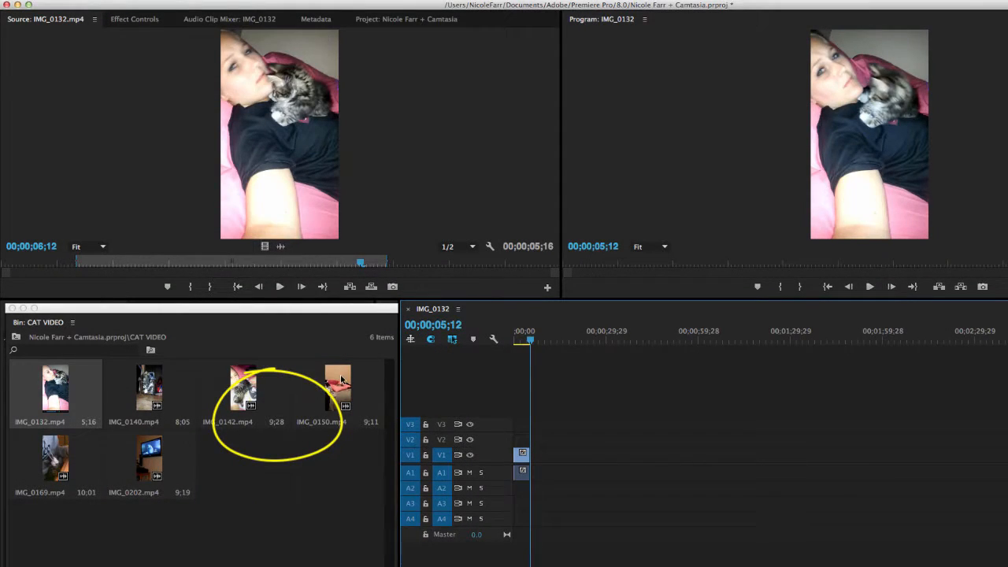
Step: Load IMG_0150.mp4 in the Source monitor and mark its In point at 00;00;02;00
{"action": "double_click", "coordinate": [341, 381]}
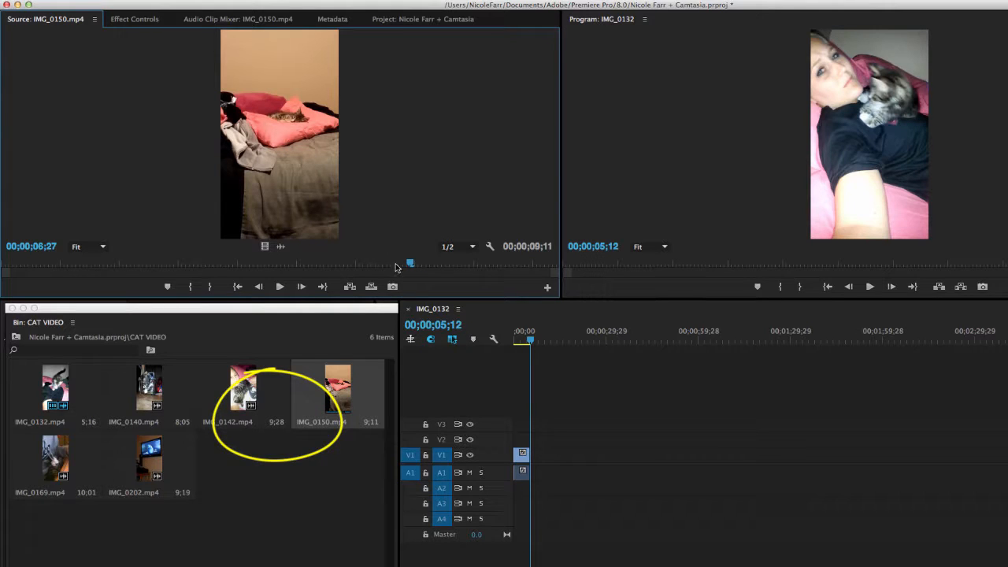
{"action": "left_click_drag", "start_coordinate": [410, 264], "coordinate": [78, 266]}
{"action": "left_click_drag", "start_coordinate": [17, 266], "coordinate": [118, 269]}
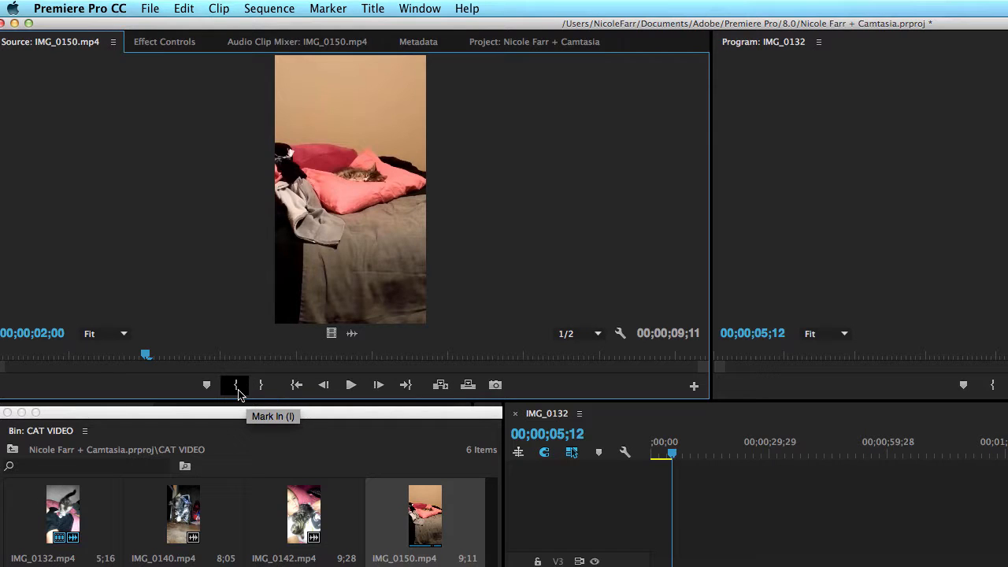
{"action": "left_click", "coordinate": [236, 385]}
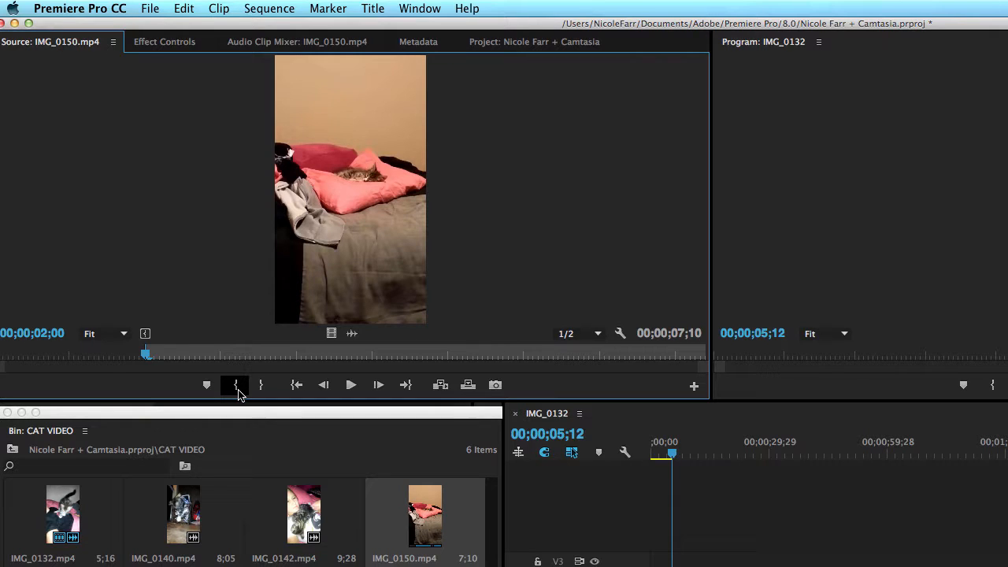
Step: Mark the Out point of IMG_0150.mp4 at 00;00;06;22 and place the marked portion after the first clip in the sequence, leaving a gap
{"action": "key", "text": "space"}
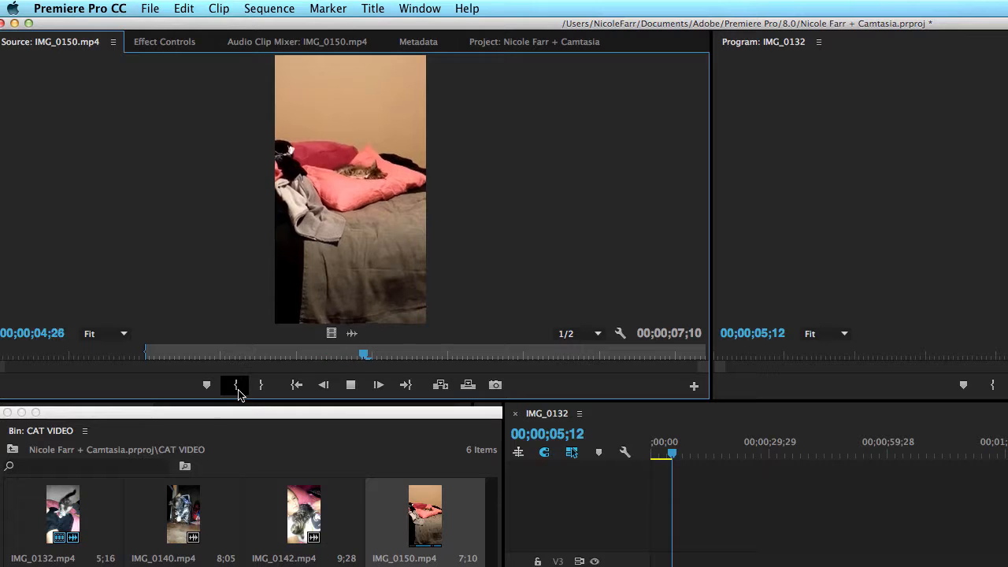
{"action": "key", "text": "space"}
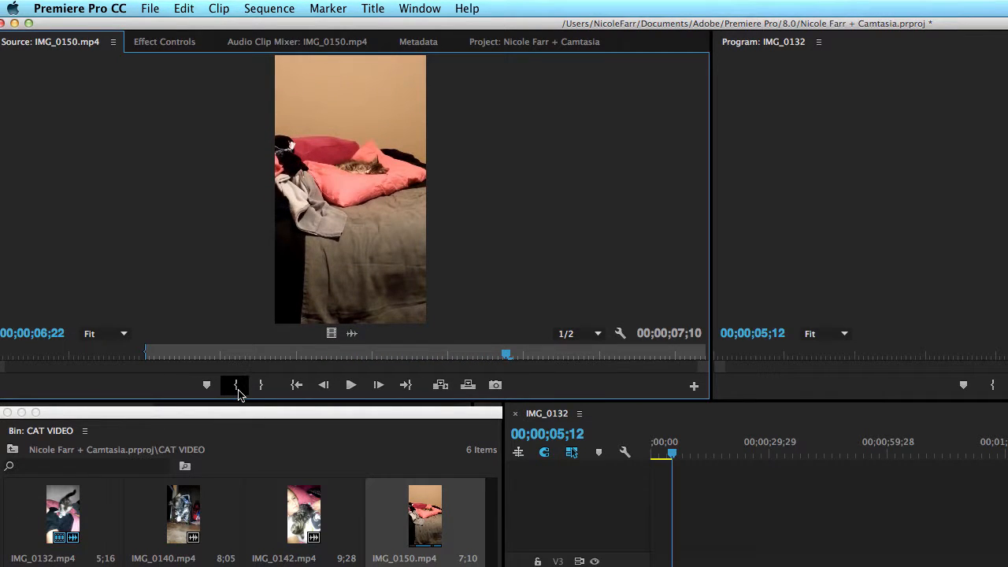
{"action": "key", "text": "o"}
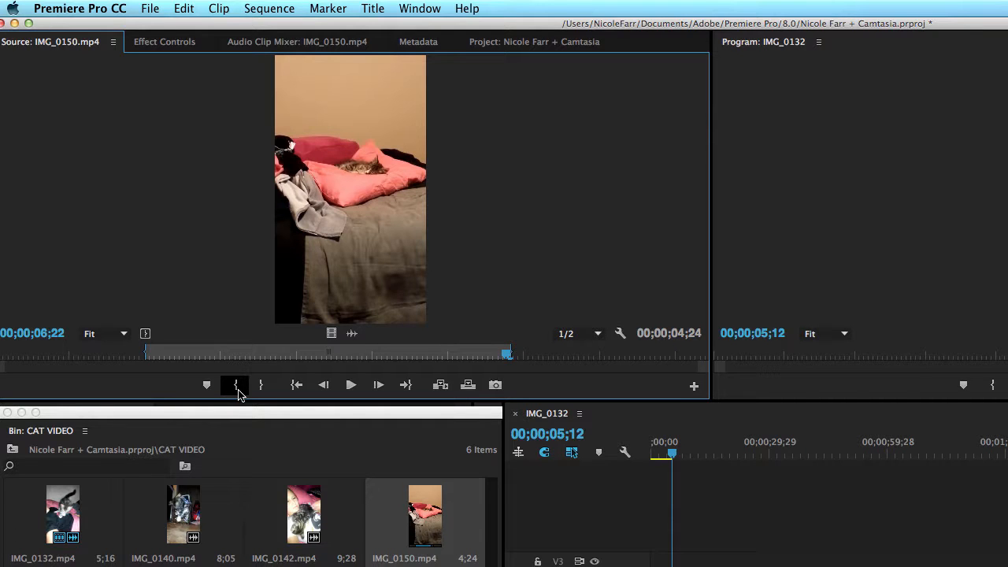
{"action": "left_click_drag", "start_coordinate": [314, 201], "coordinate": [475, 416]}
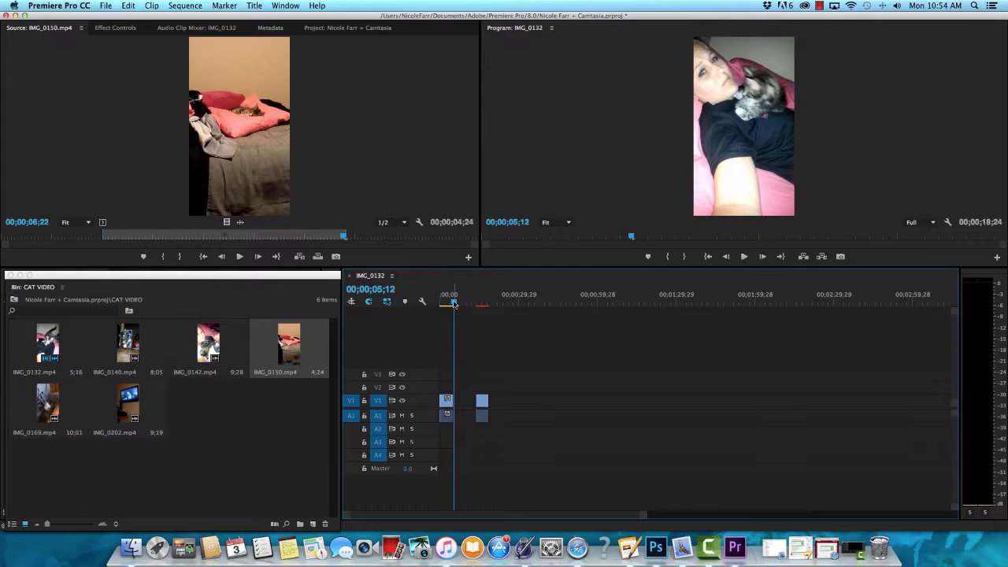
Step: Add the clips IMG_0202.mp4 and IMG_0169.mp4 to the V1 track after the existing clips, leaving gaps between them
{"action": "left_click_drag", "start_coordinate": [453, 304], "coordinate": [519, 304]}
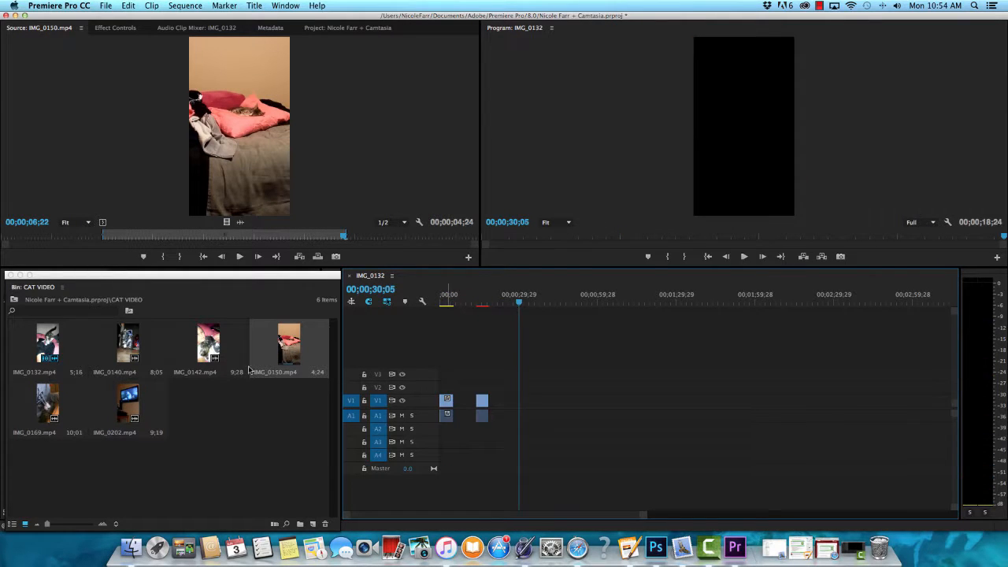
{"action": "double_click", "coordinate": [134, 415]}
{"action": "left_click_drag", "start_coordinate": [254, 139], "coordinate": [542, 402]}
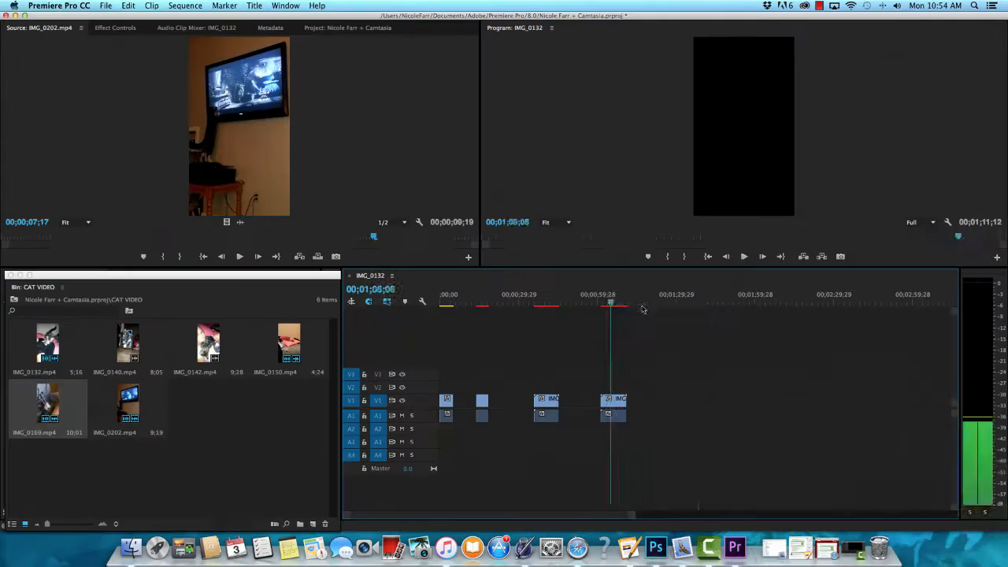
{"action": "left_click", "coordinate": [703, 304]}
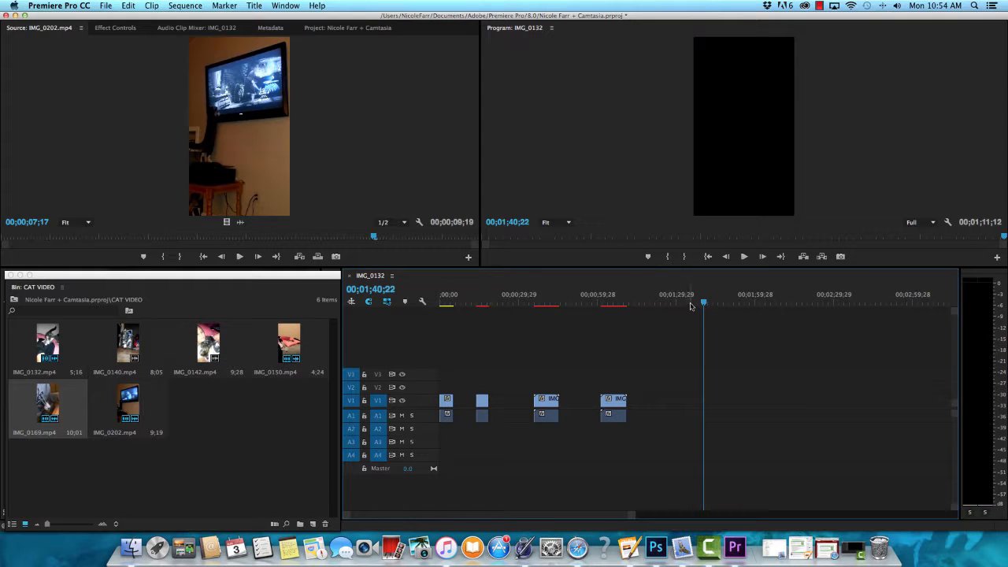
Step: Play the sequence from its start to review the gap after the first clip, then park the playhead beyond the last clip
{"action": "left_click_drag", "start_coordinate": [706, 304], "coordinate": [425, 302]}
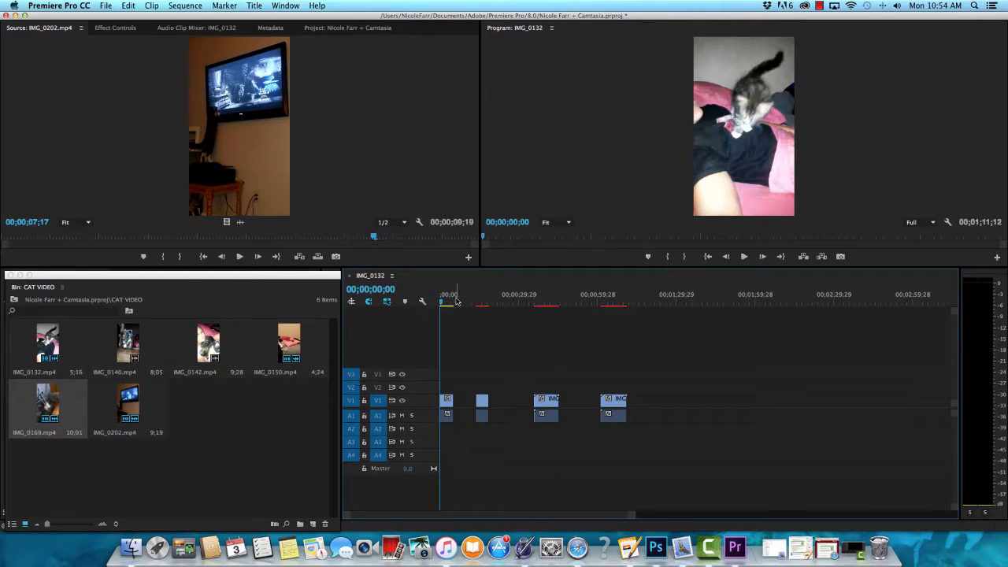
{"action": "key", "text": "space"}
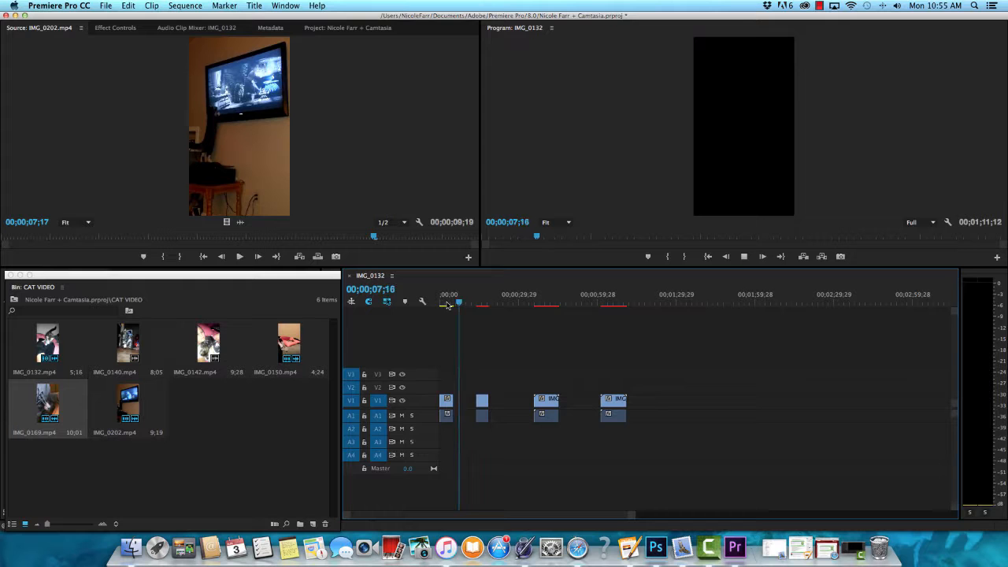
{"action": "left_click", "coordinate": [684, 302]}
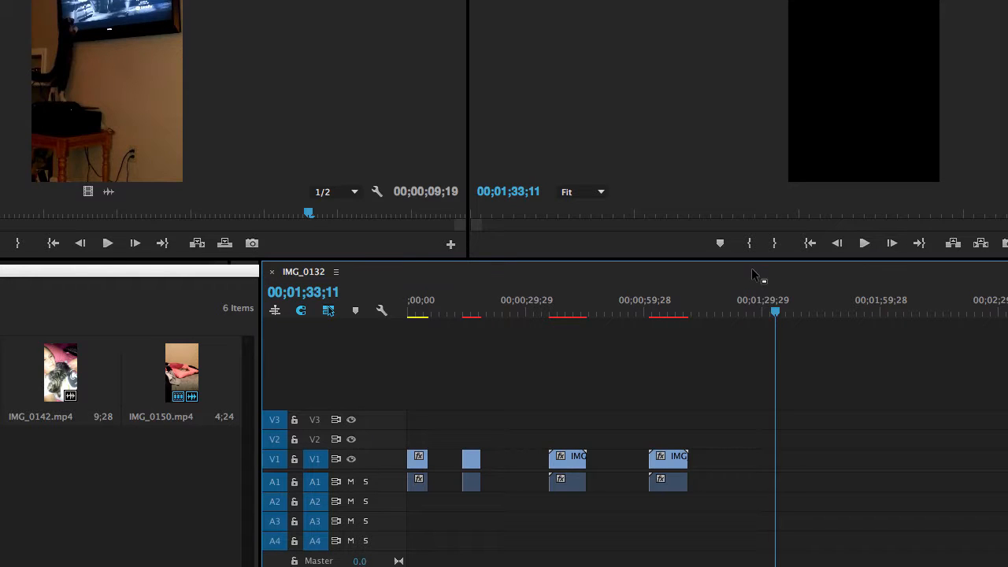
{"action": "left_click_drag", "start_coordinate": [775, 306], "coordinate": [742, 306]}
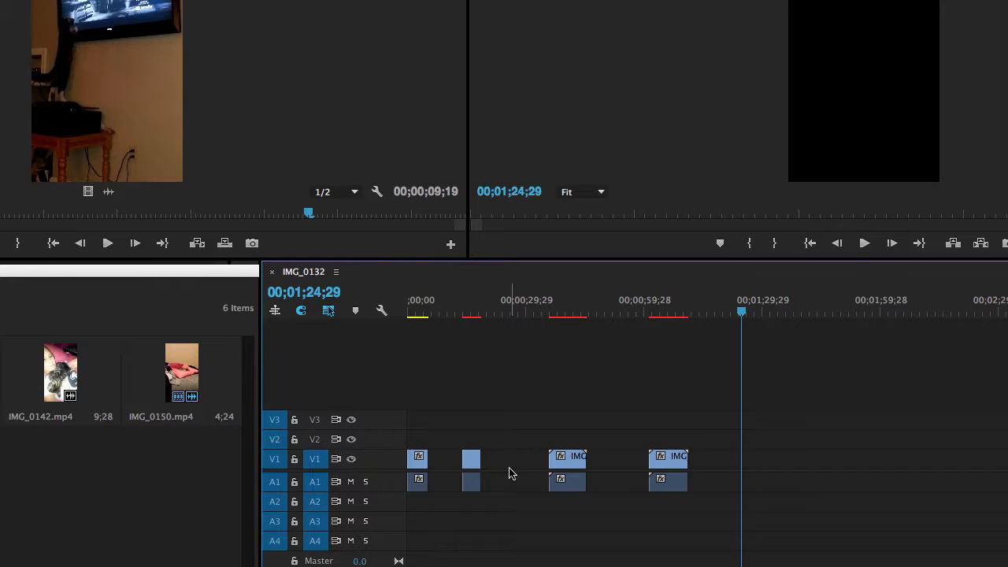
Step: Delete the three empty gaps between the clips on the timeline so all four clips sit back to back
{"action": "left_click", "coordinate": [625, 467]}
{"action": "key", "text": "Delete"}
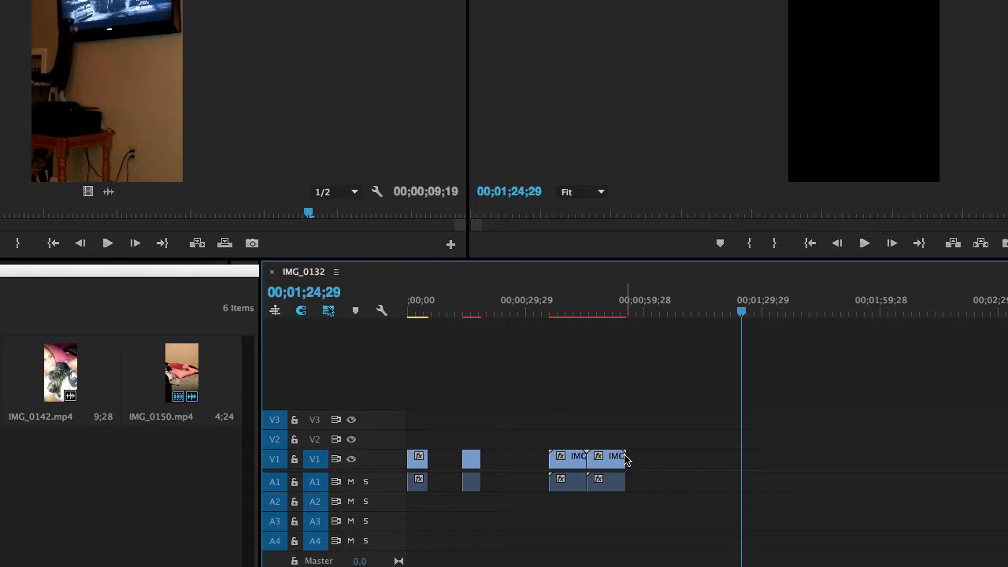
{"action": "left_click", "coordinate": [513, 462]}
{"action": "key", "text": "Delete"}
{"action": "left_click", "coordinate": [454, 466]}
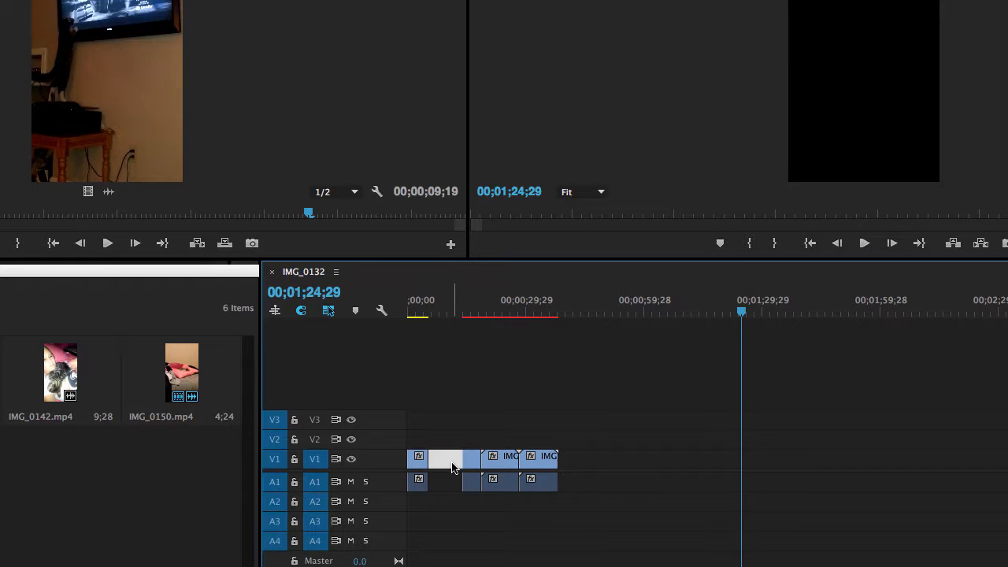
{"action": "key", "text": "Delete"}
{"action": "key", "text": "super+r"}
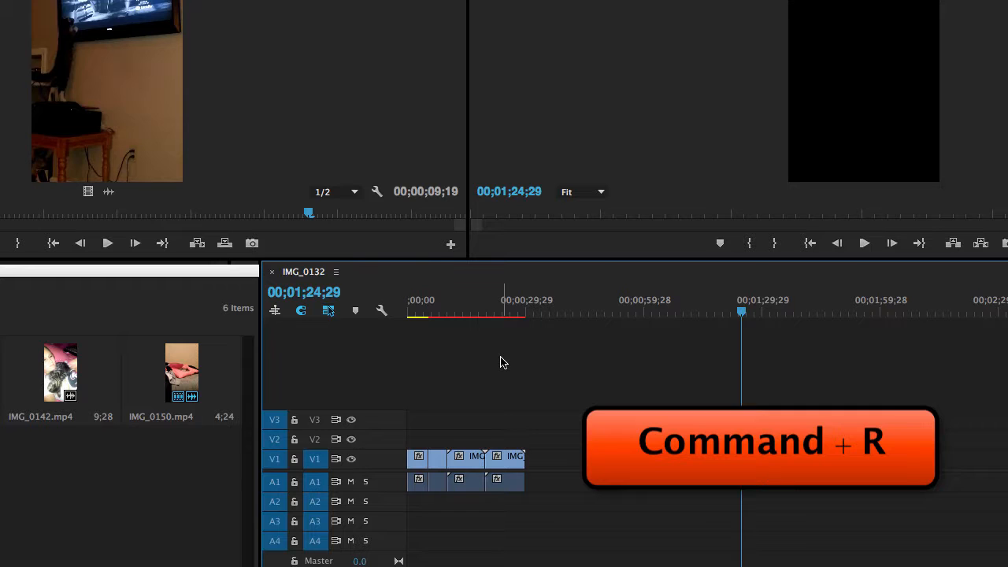
Step: Render the sequence's previews and set the playhead to 00;00;00;00
{"action": "left_click_drag", "start_coordinate": [742, 312], "coordinate": [378, 335]}
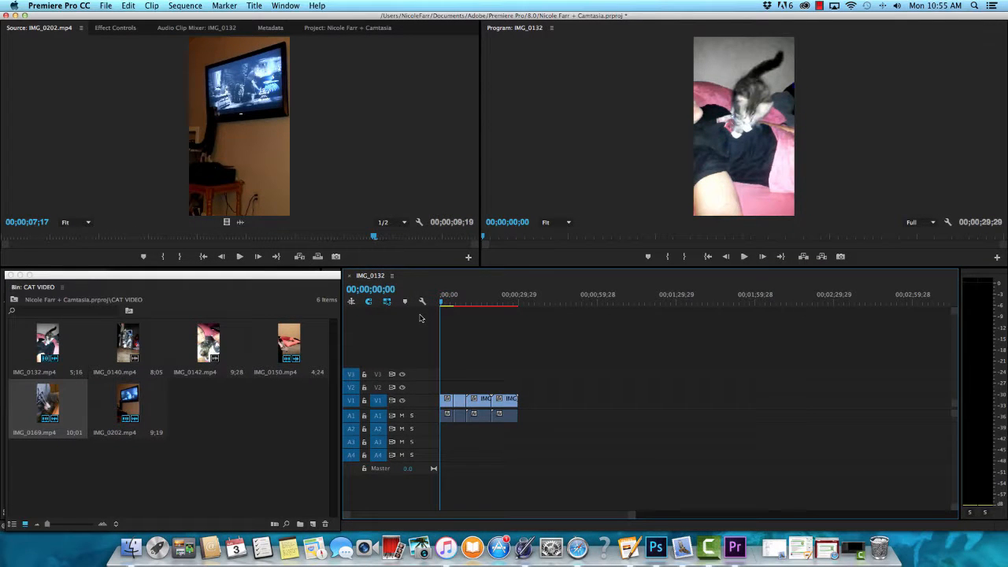
{"action": "key", "text": "Return"}
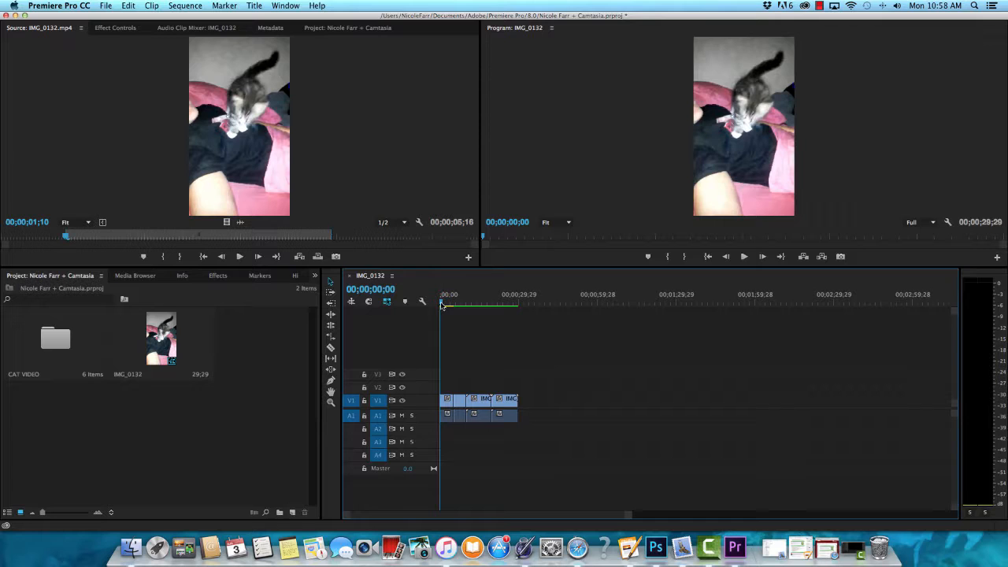
{"action": "left_click", "coordinate": [458, 304]}
{"action": "left_click_drag", "start_coordinate": [458, 305], "coordinate": [423, 303]}
Step: Apply the Dip to Black dissolve from the video transitions to the cut between the first and second clips
{"action": "left_click", "coordinate": [221, 279]}
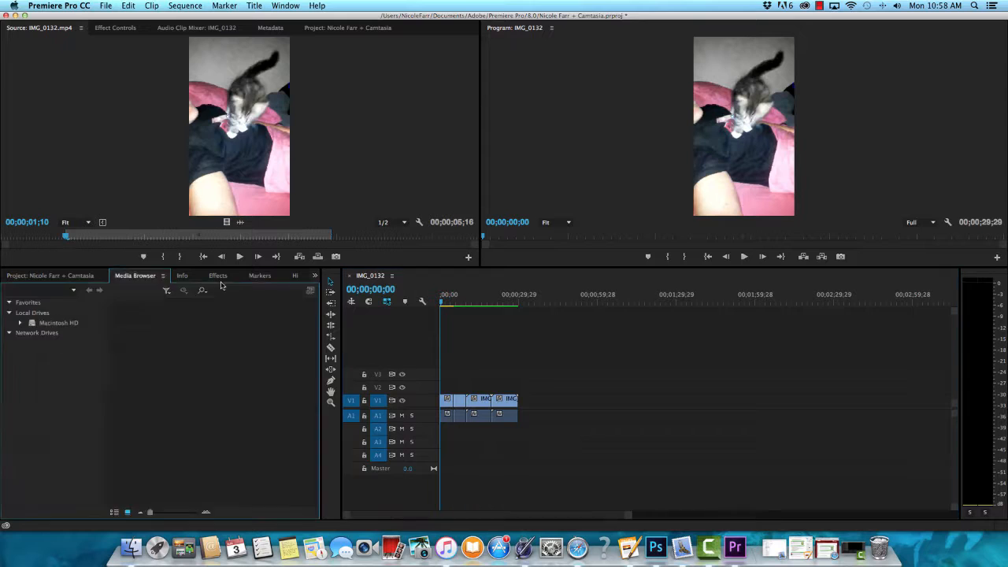
{"action": "left_click", "coordinate": [78, 277]}
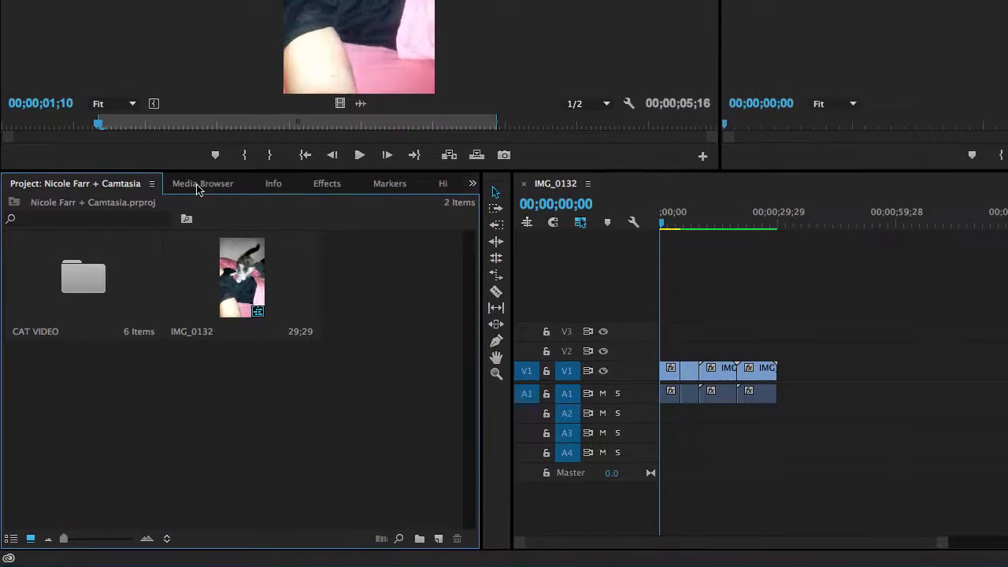
{"action": "left_click", "coordinate": [327, 184]}
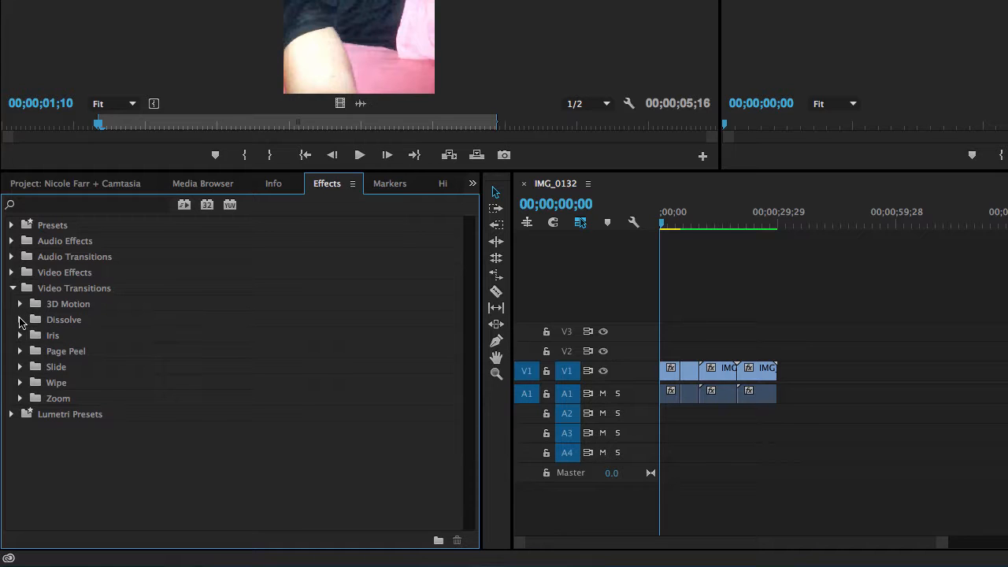
{"action": "left_click", "coordinate": [19, 320]}
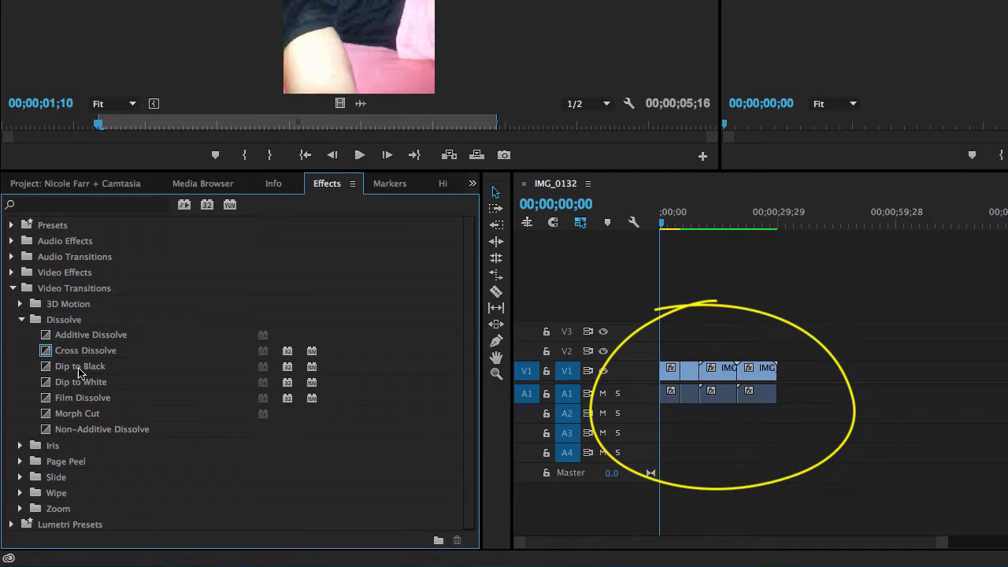
{"action": "left_click", "coordinate": [57, 370]}
{"action": "left_click_drag", "start_coordinate": [57, 370], "coordinate": [682, 377]}
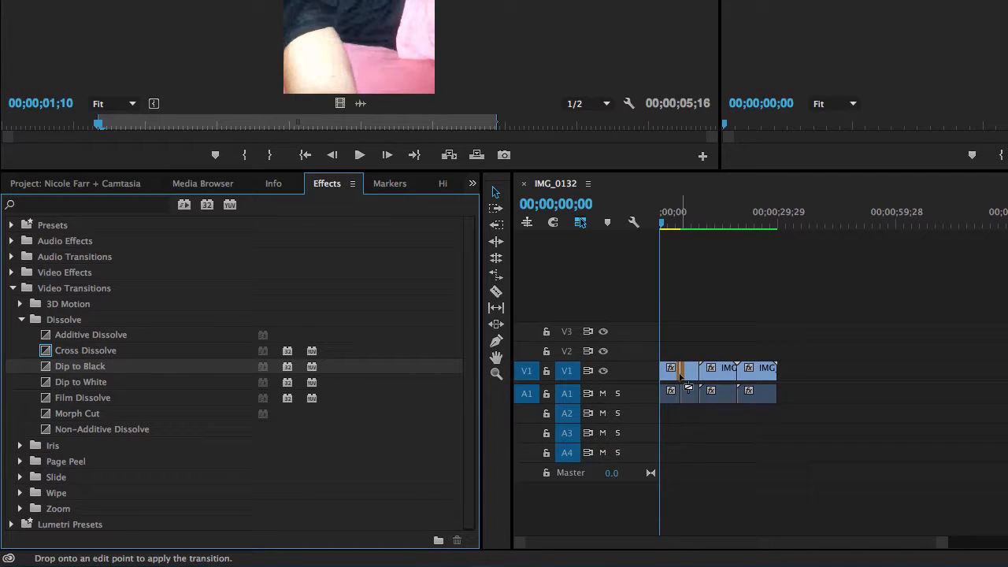
{"action": "mouse_move", "coordinate": [682, 376]}
{"action": "left_mouse_down"}
{"action": "mouse_move", "coordinate": [773, 376]}
{"action": "mouse_move", "coordinate": [687, 374]}
{"action": "left_mouse_up"}
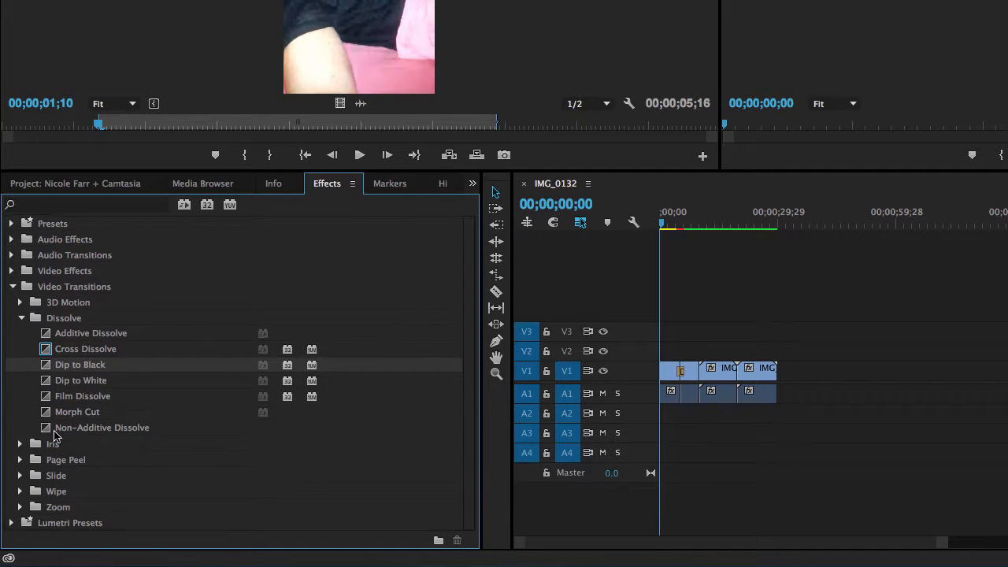
Step: Apply the Wipe transition between the second and third clips and a Cross Dissolve between the third and fourth clips
{"action": "left_click", "coordinate": [20, 491]}
{"action": "scroll", "coordinate": [101, 485], "scroll_direction": "down", "scroll_amount": 2}
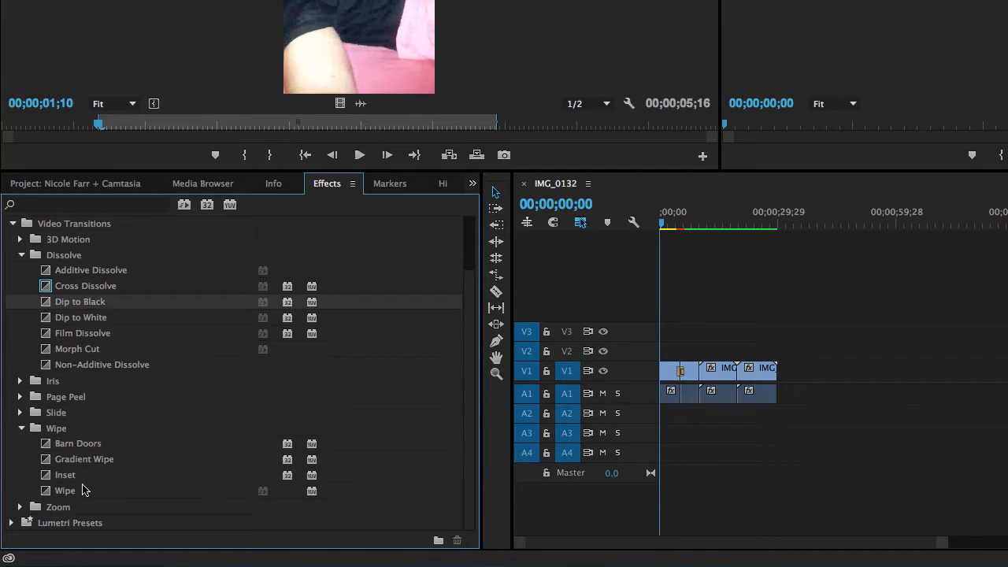
{"action": "scroll", "coordinate": [71, 478], "scroll_direction": "up", "scroll_amount": 2}
{"action": "scroll", "coordinate": [82, 490], "scroll_direction": "down", "scroll_amount": 2}
{"action": "left_click_drag", "start_coordinate": [83, 489], "coordinate": [703, 384]}
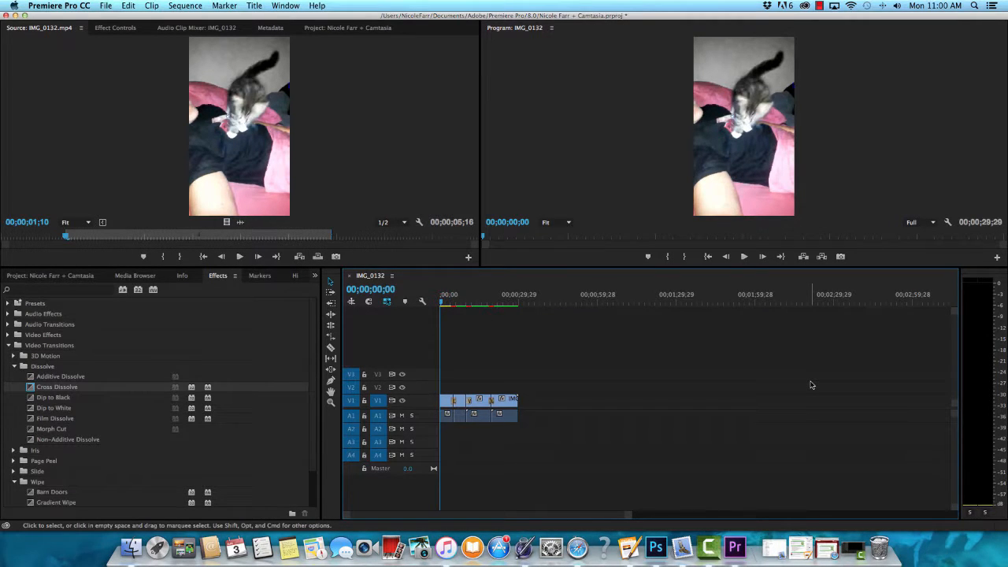
Step: Render the sequence with its transitions and return to the project's contents
{"action": "key", "text": "Return"}
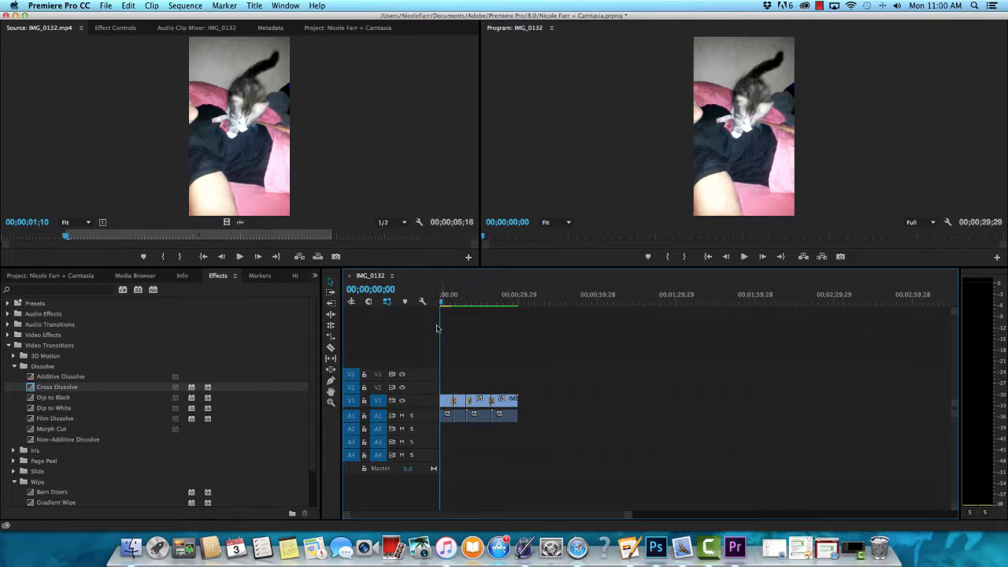
{"action": "left_click", "coordinate": [76, 277]}
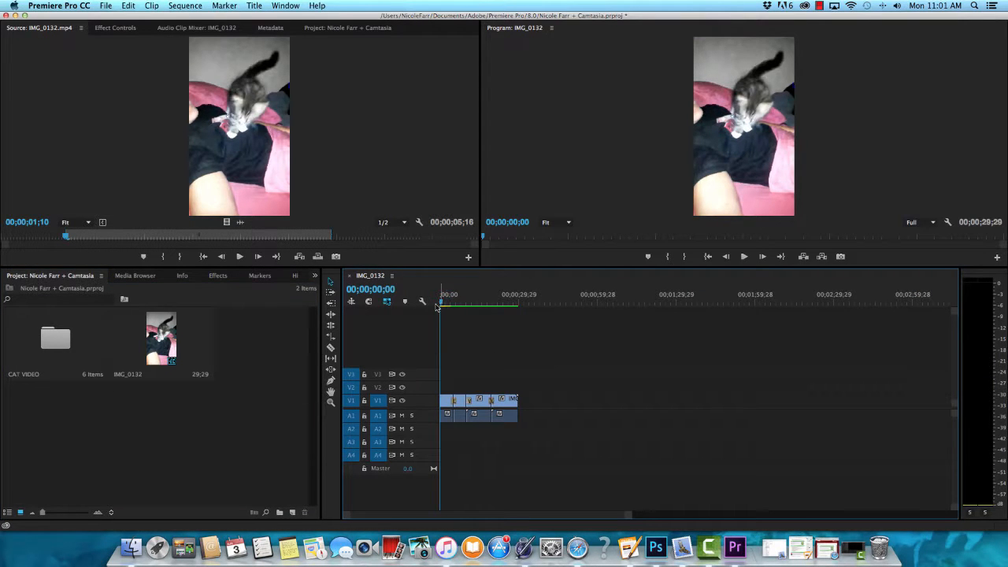
Step: Open the media export settings for the sequence and set the source range to Entire Sequence
{"action": "left_click", "coordinate": [107, 6]}
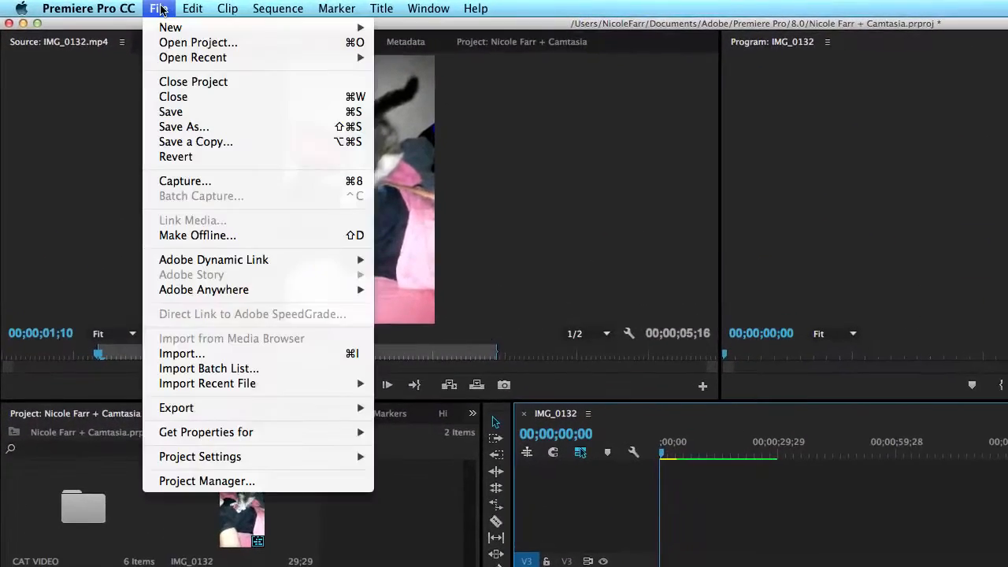
{"action": "left_click", "coordinate": [160, 9]}
{"action": "left_click", "coordinate": [160, 9]}
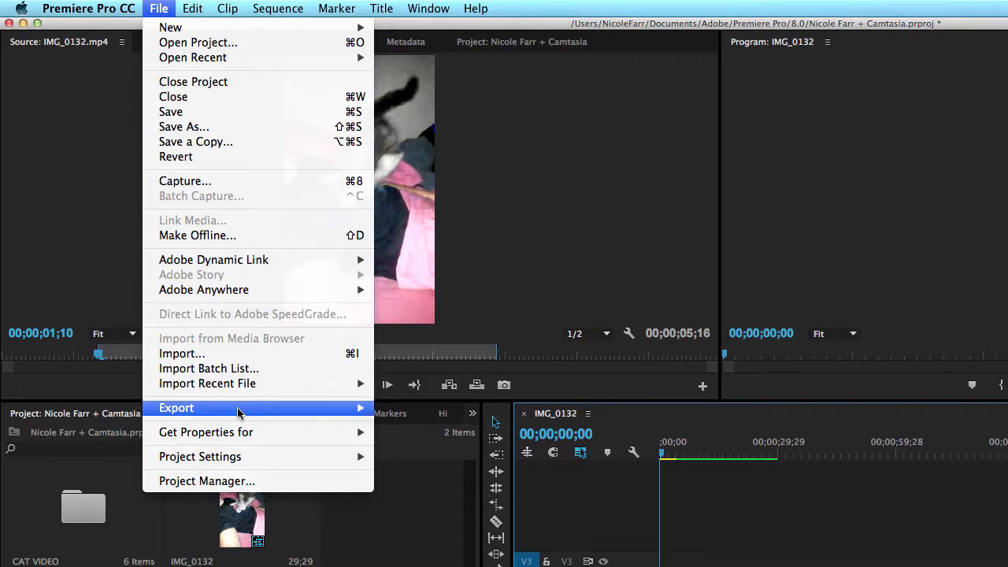
{"action": "mouse_move", "coordinate": [238, 413]}
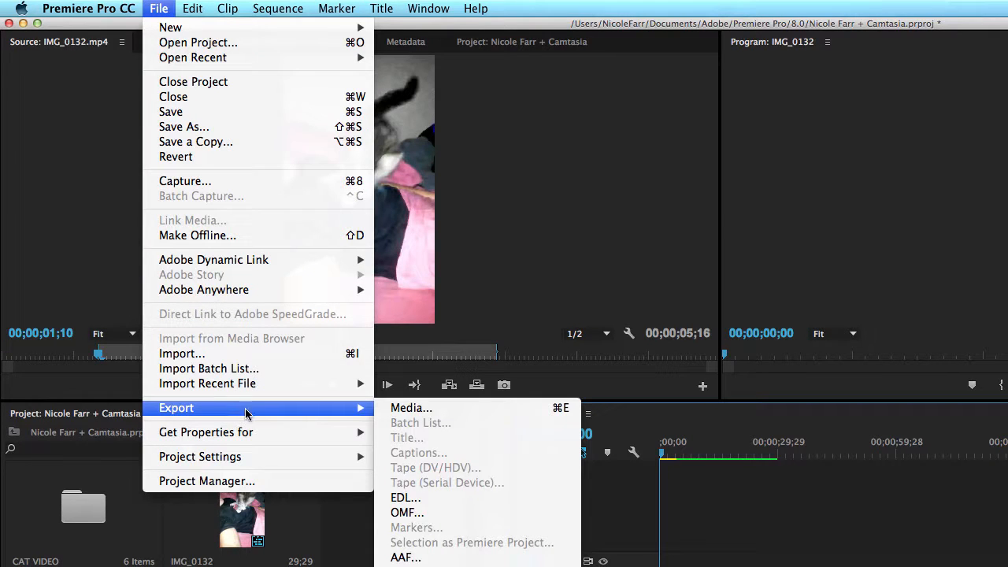
{"action": "left_click", "coordinate": [387, 413]}
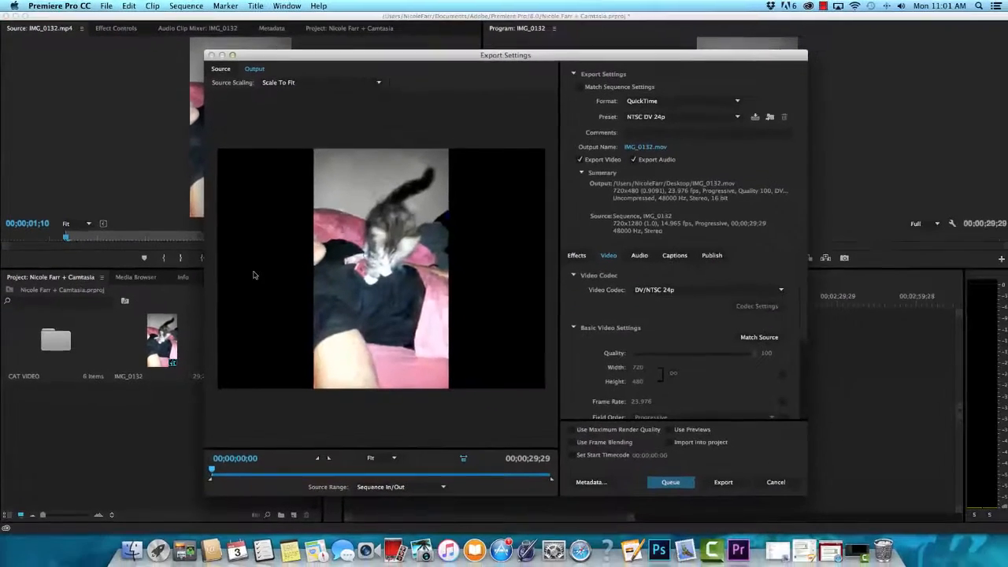
{"action": "left_click", "coordinate": [391, 485]}
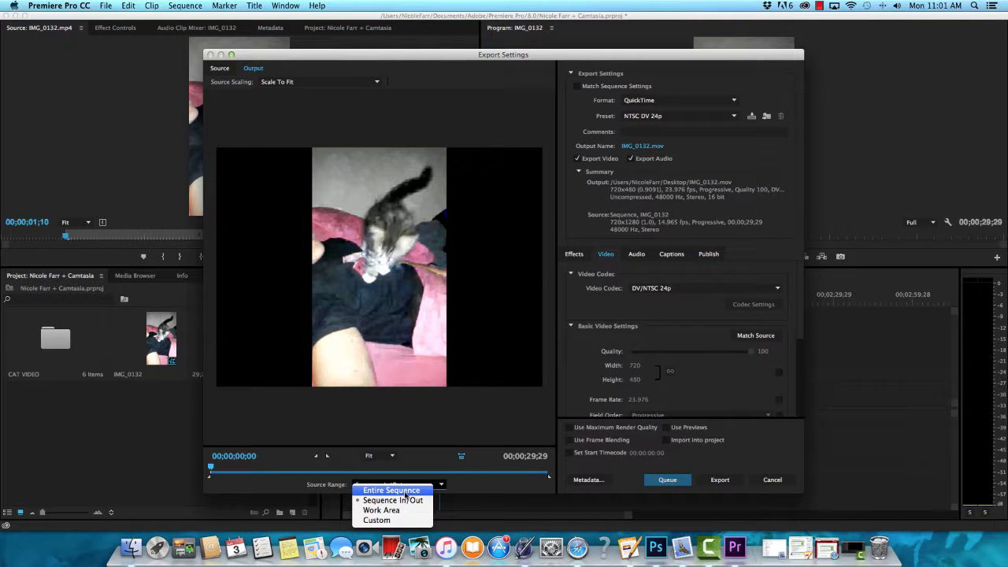
{"action": "left_click", "coordinate": [406, 494]}
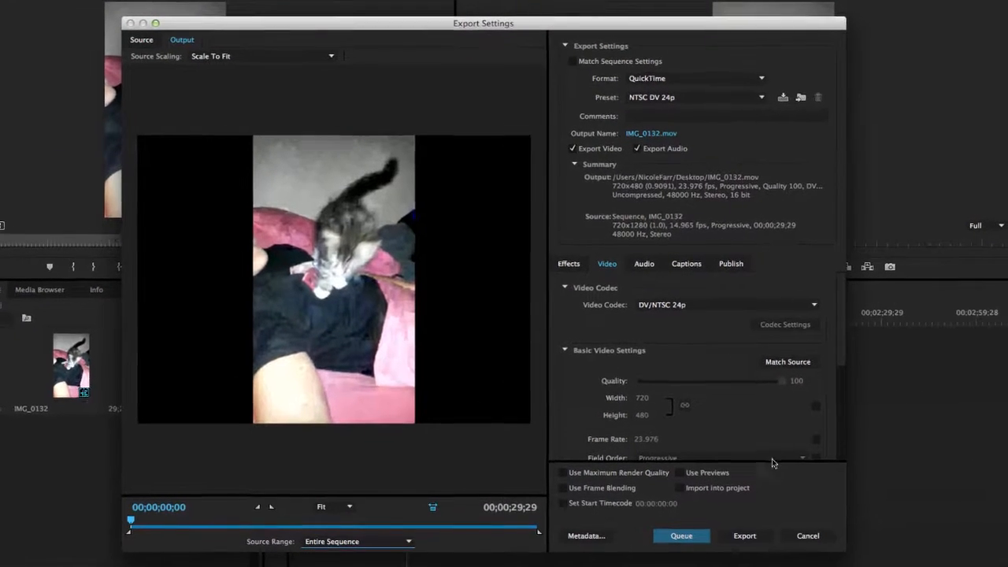
Step: Set the export format to H.264 and choose the YouTube 720p HD preset
{"action": "left_click", "coordinate": [693, 78]}
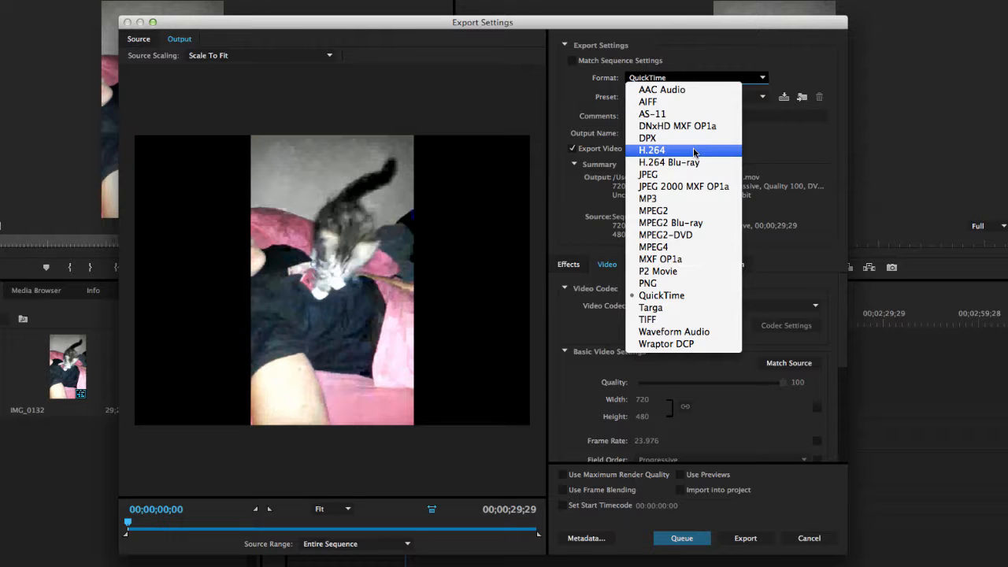
{"action": "left_click", "coordinate": [653, 151]}
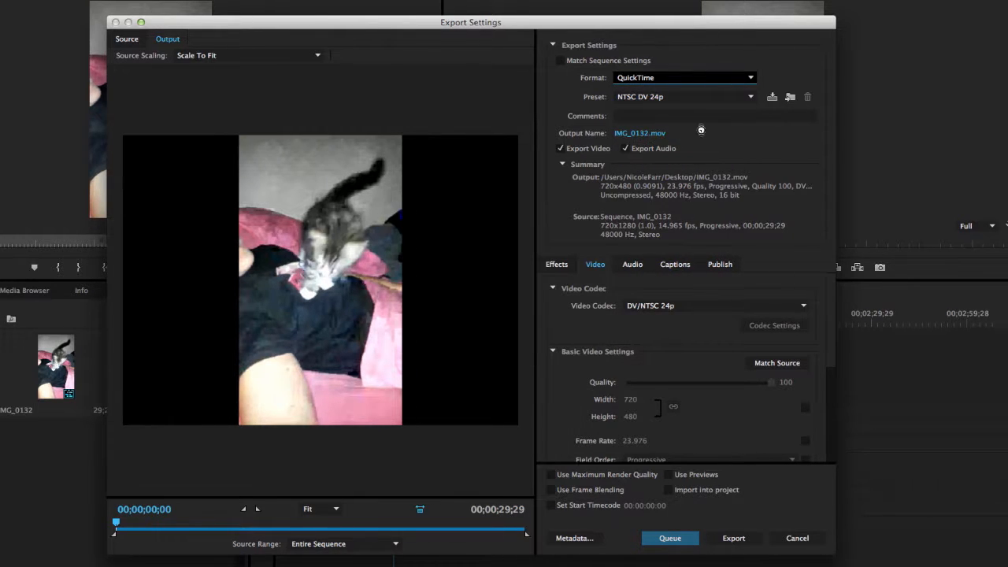
{"action": "left_click", "coordinate": [671, 97]}
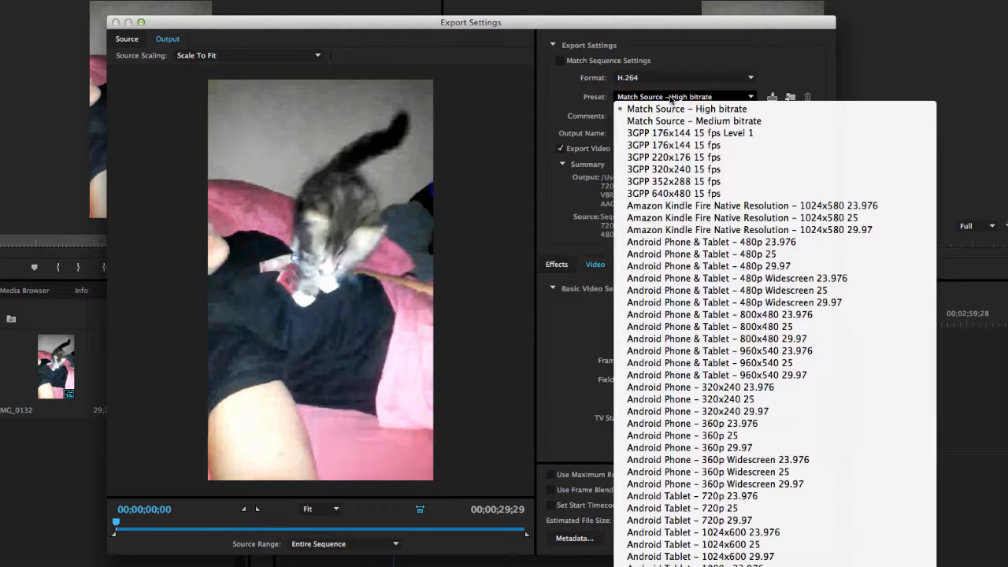
{"action": "scroll", "coordinate": [748, 327], "scroll_direction": "down", "scroll_amount": 10}
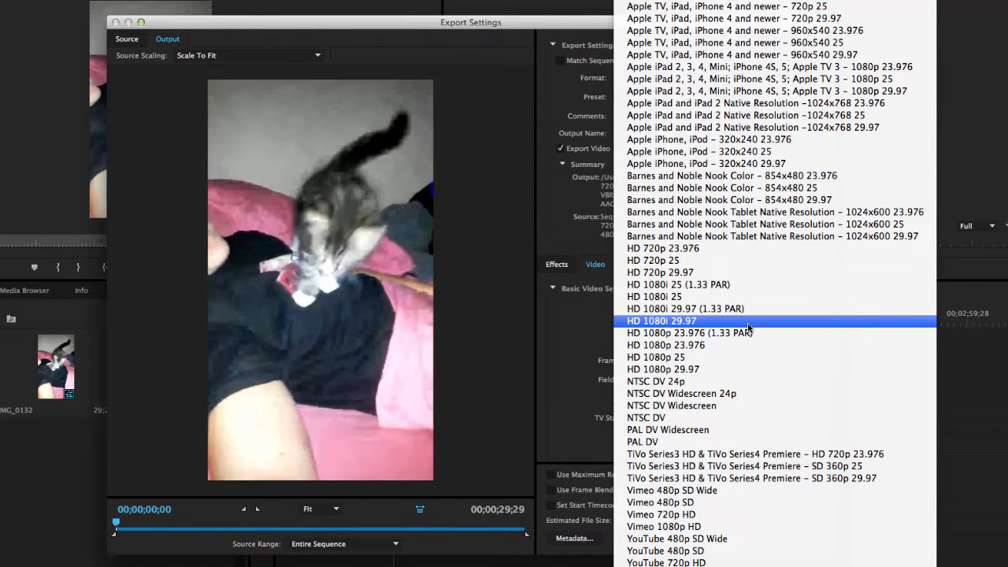
{"action": "left_click", "coordinate": [740, 563]}
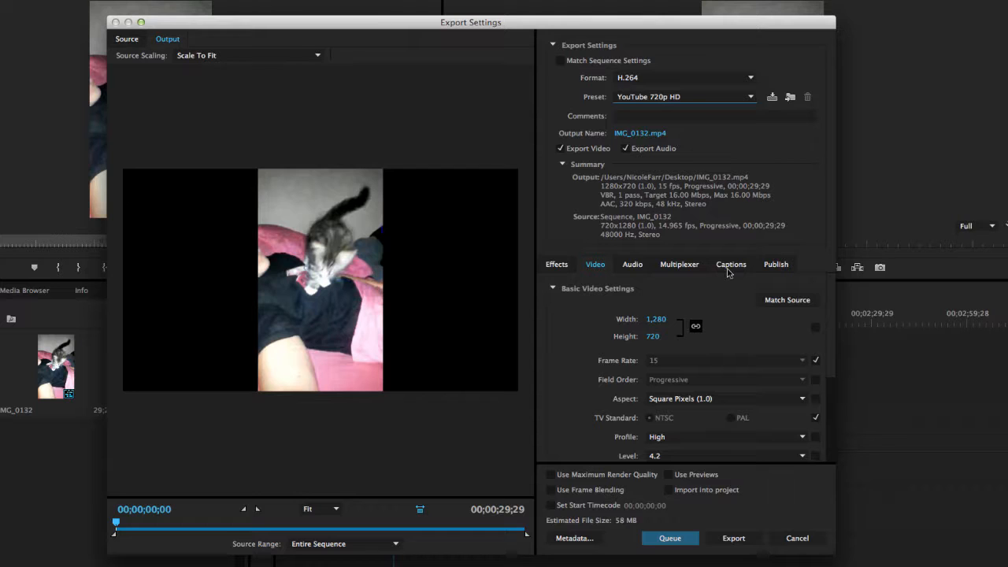
Step: Enable Use Maximum Render Quality and set the bitrate encoding to CBR for the export
{"action": "scroll", "coordinate": [696, 285], "scroll_direction": "down", "scroll_amount": 5}
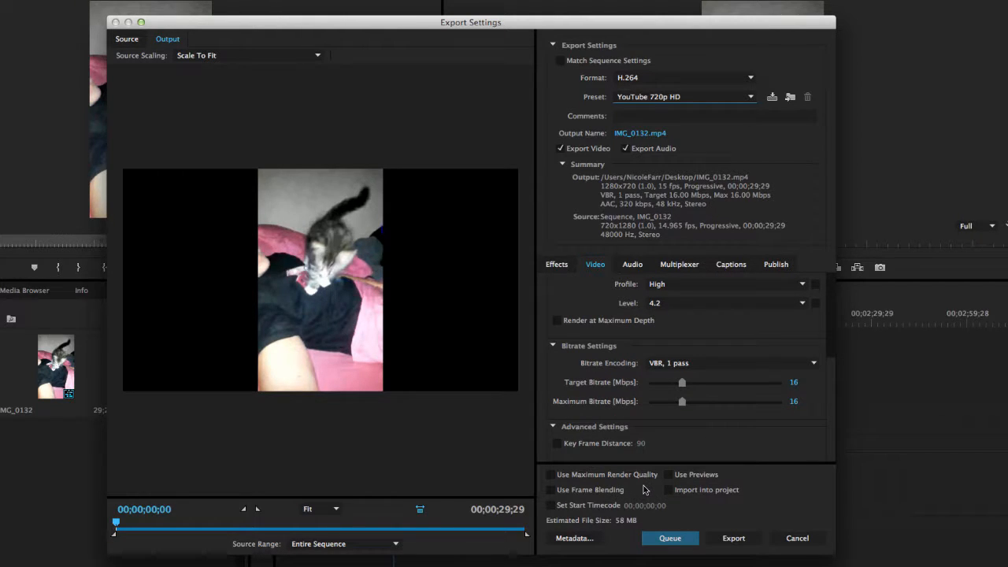
{"action": "left_click", "coordinate": [550, 475]}
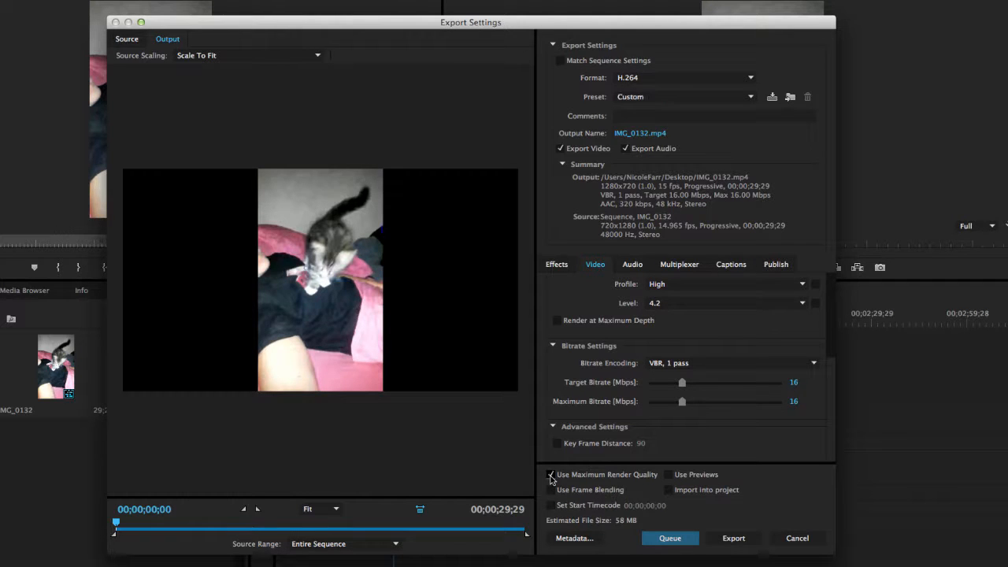
{"action": "scroll", "coordinate": [630, 362], "scroll_direction": "up", "scroll_amount": 5}
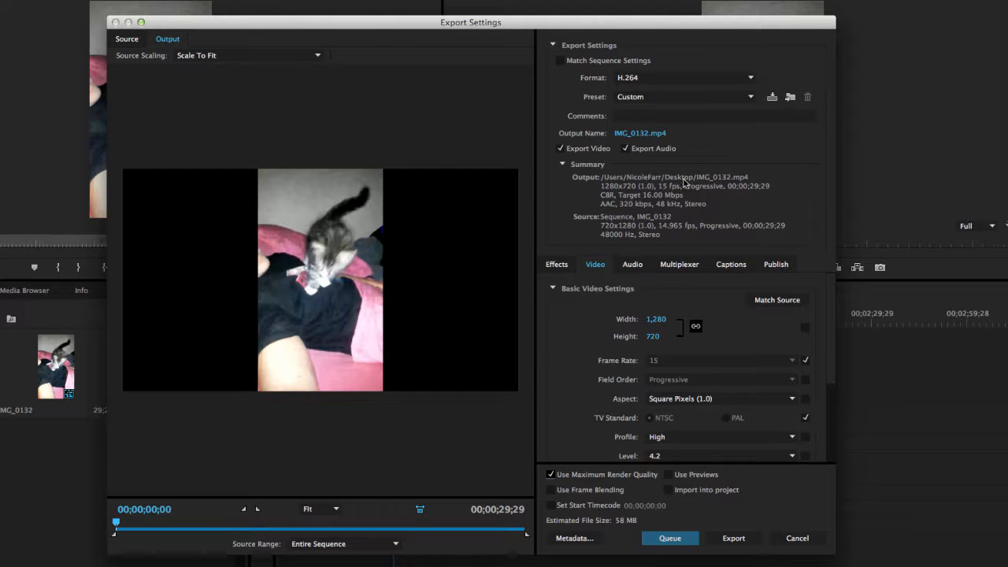
Step: Name the output file Cat Video, save it to the Desktop location, and export the sequence immediately
{"action": "left_click", "coordinate": [647, 134]}
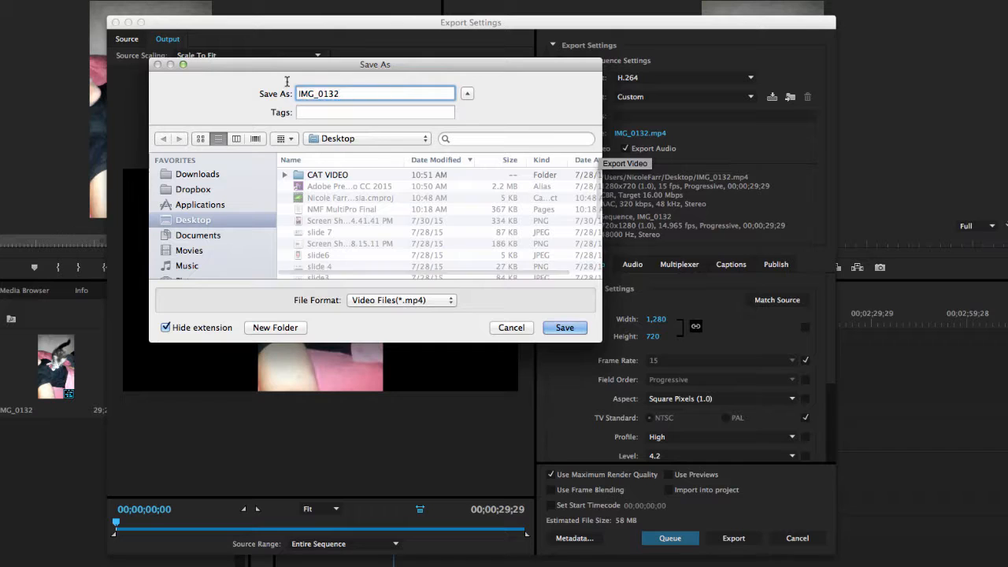
{"action": "type", "text": "Cat Vide"}
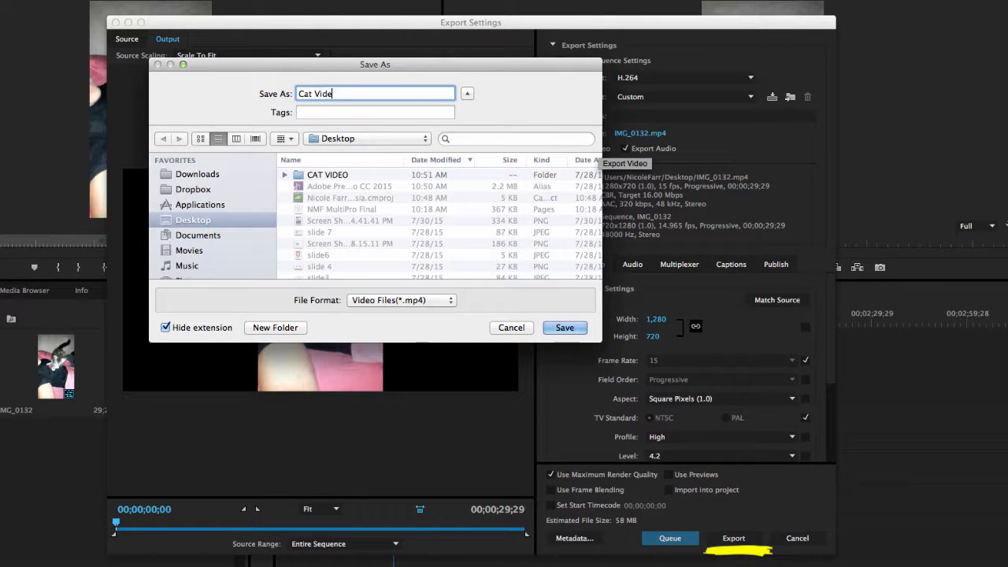
{"action": "type", "text": "o"}
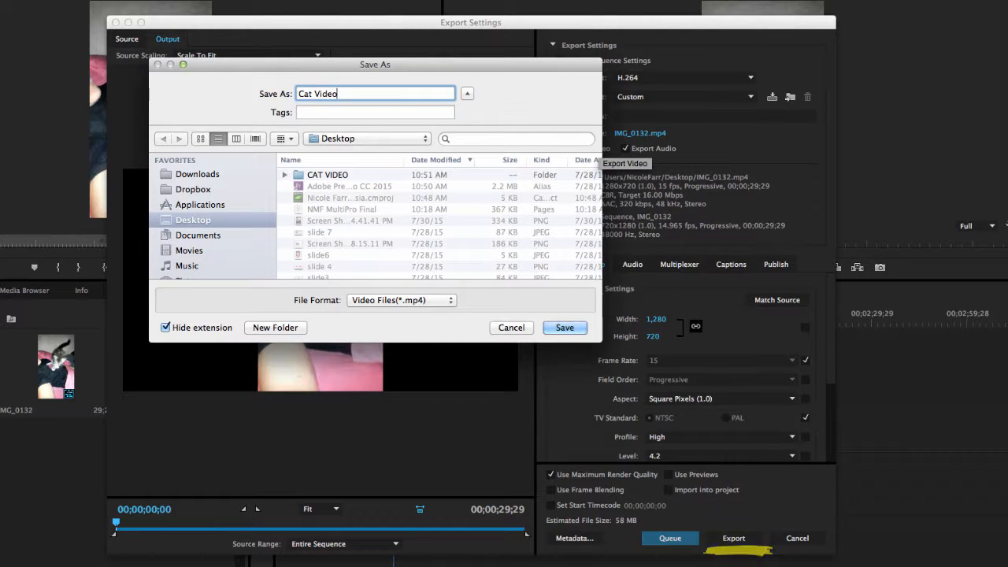
{"action": "left_click", "coordinate": [563, 327]}
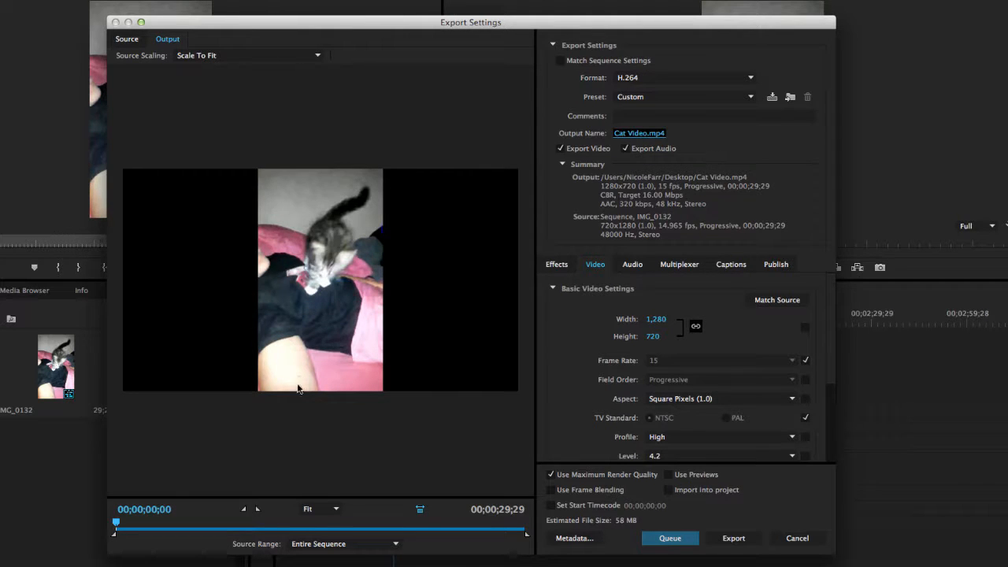
{"action": "left_click", "coordinate": [725, 542]}
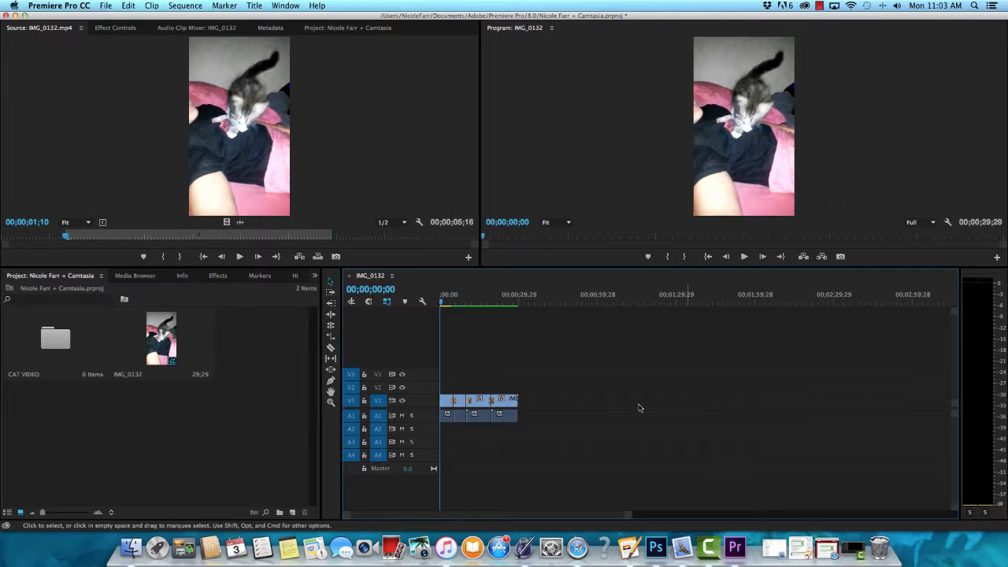
Step: Minimize Premiere Pro and open the exported Cat Video.mp4 from the desktop in QuickTime Player
{"action": "left_click", "coordinate": [19, 15]}
{"action": "left_click", "coordinate": [714, 305]}
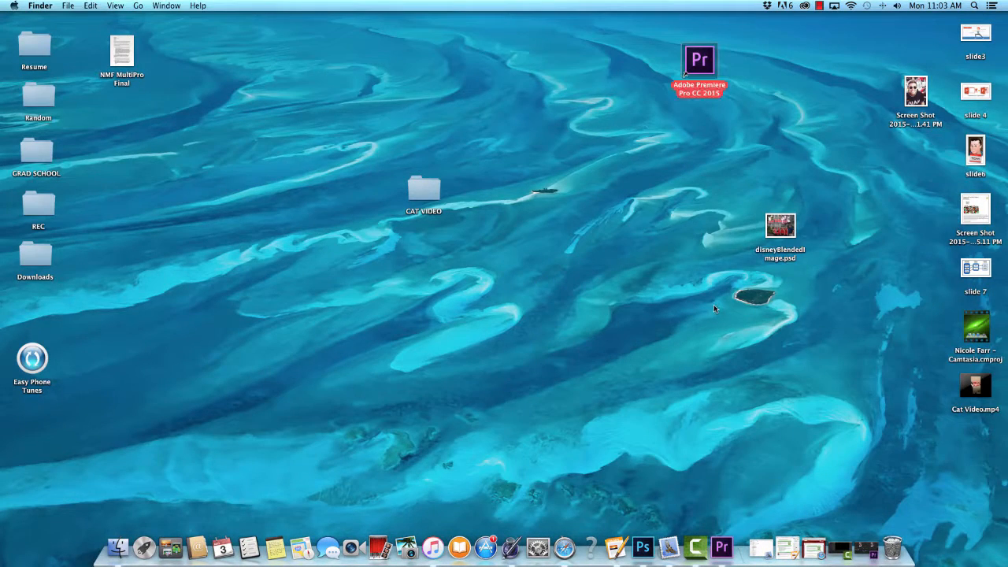
{"action": "double_click", "coordinate": [975, 385]}
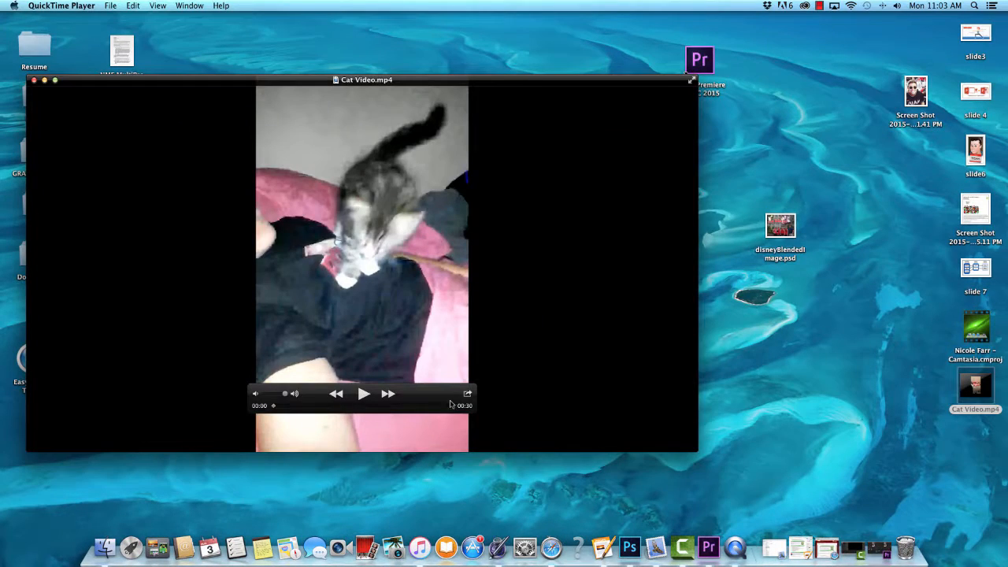